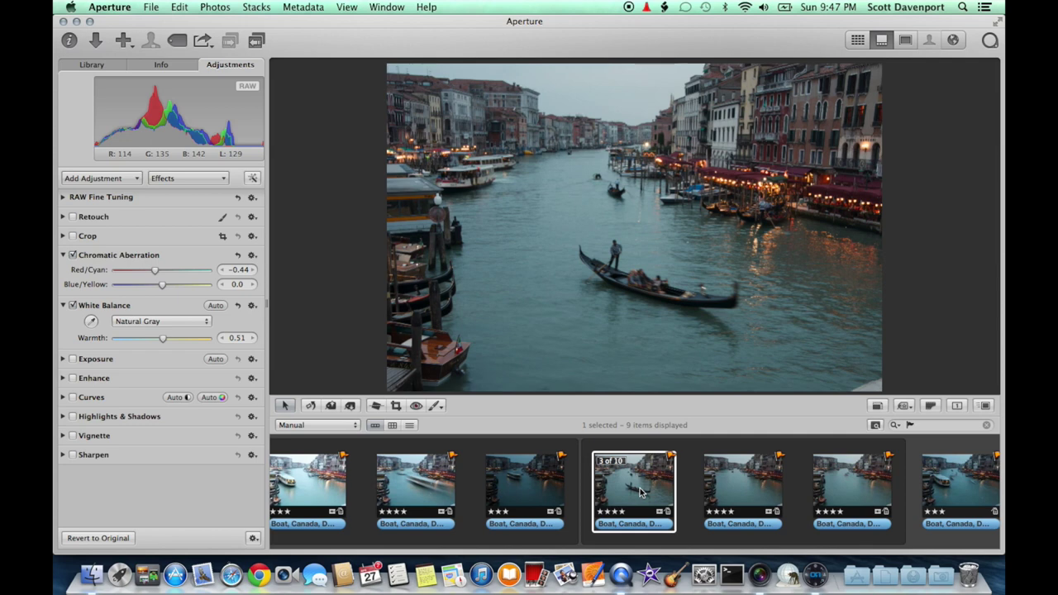
# Step: Select the gondola shot plus the next two canal shots and bring up their context menu
pyautogui.press('Right')
pyautogui.press('Right')
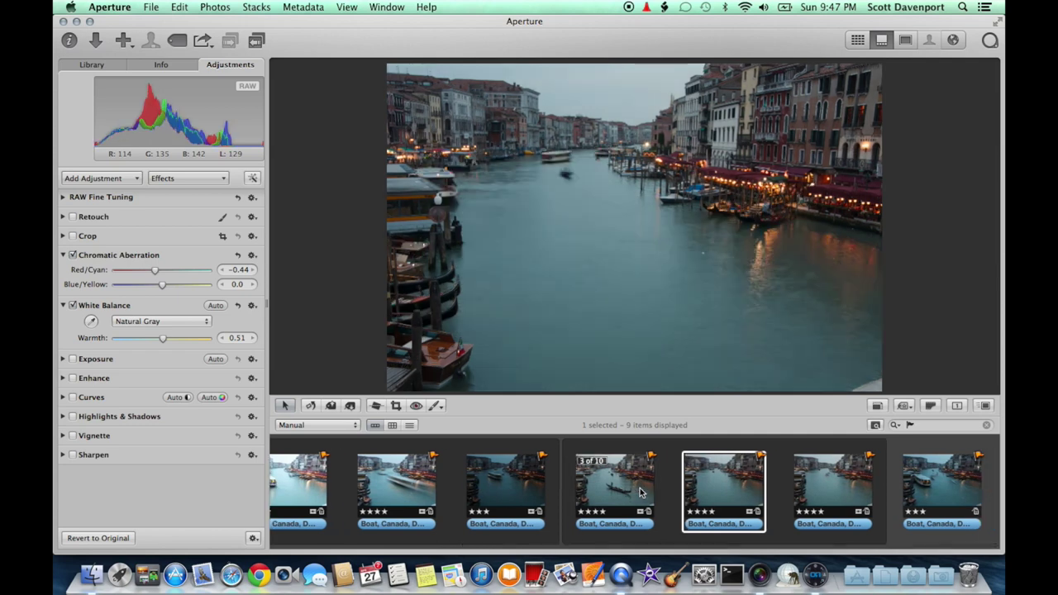
pyautogui.press('Left')
pyautogui.press('Left')
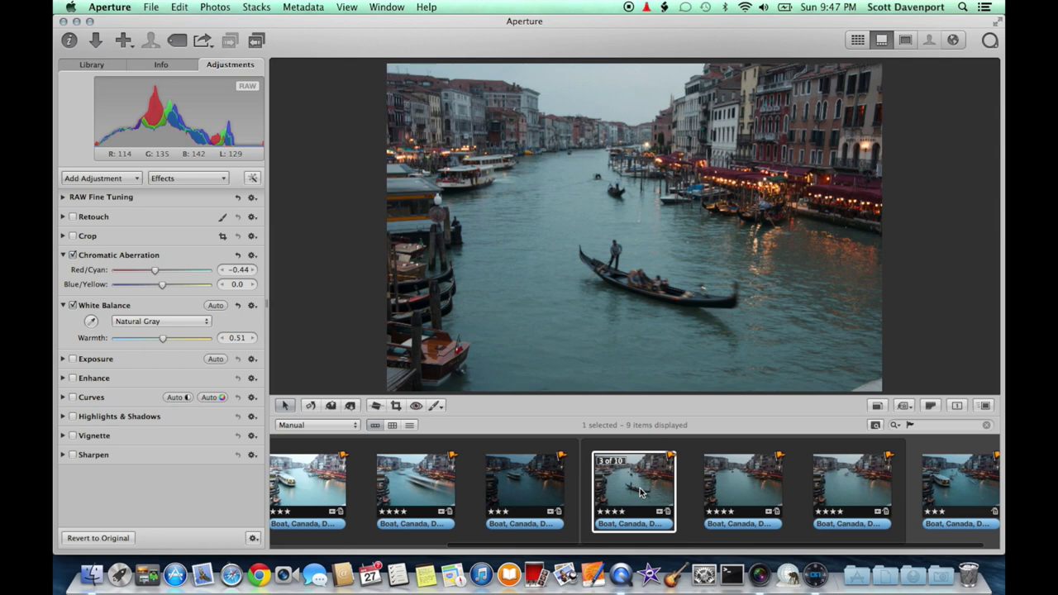
pyautogui.press('Right')
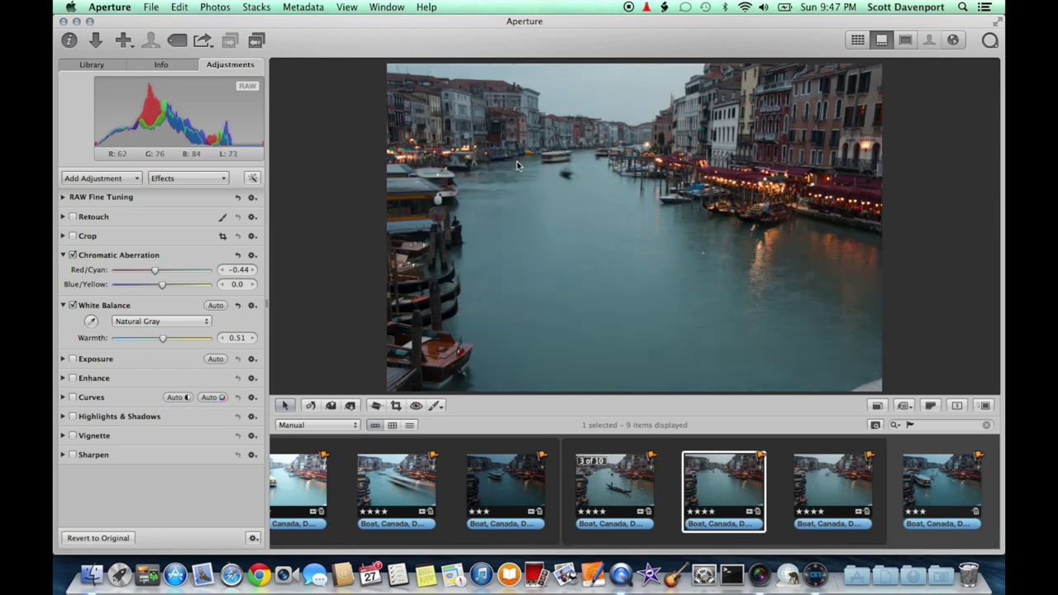
pyautogui.click(617, 469)
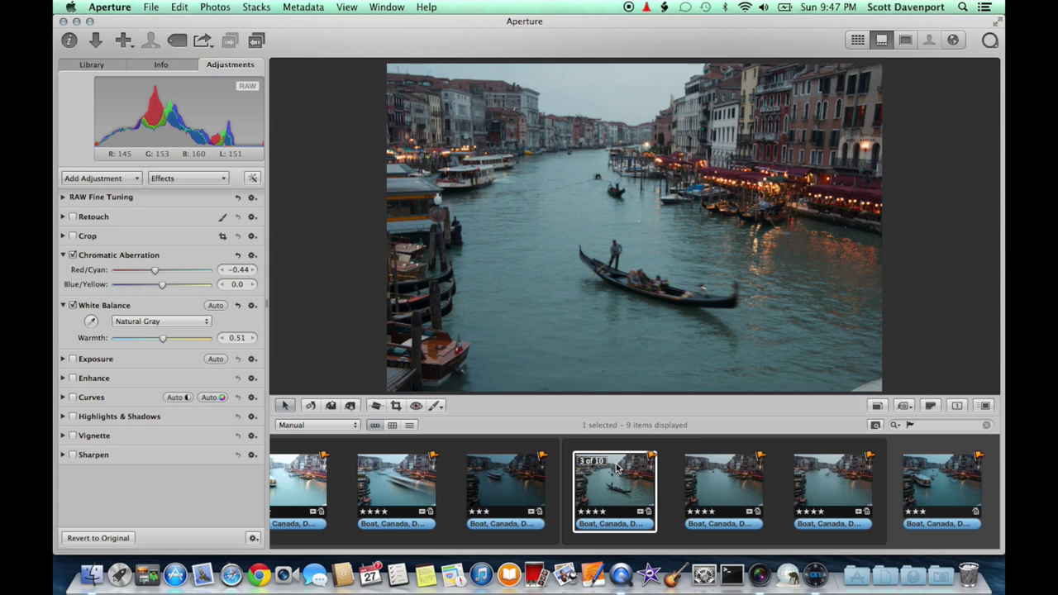
pyautogui.hotkey('shift', 'Right')
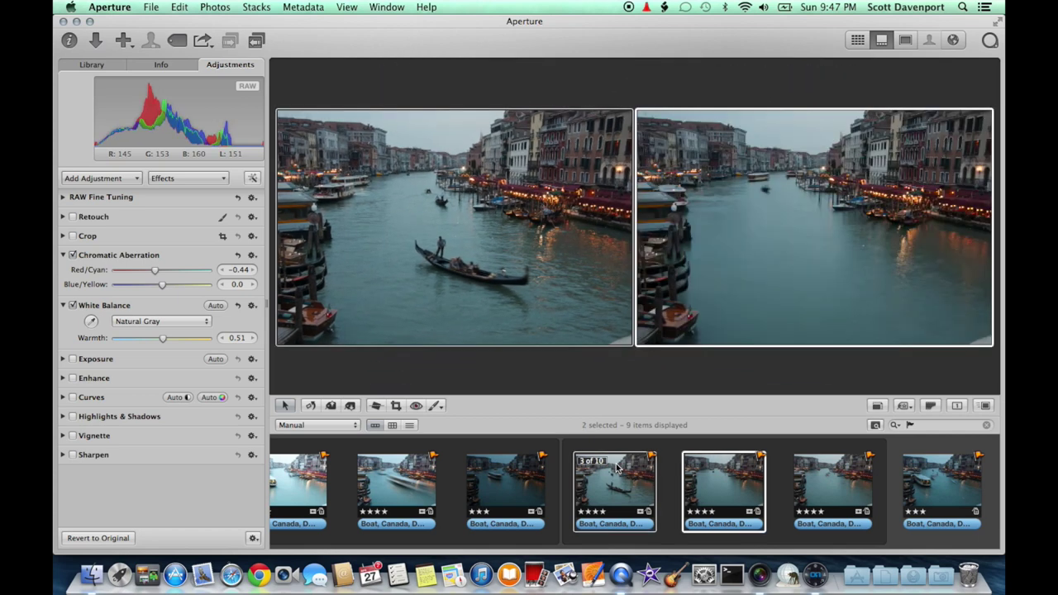
pyautogui.hotkey('shift', 'Right')
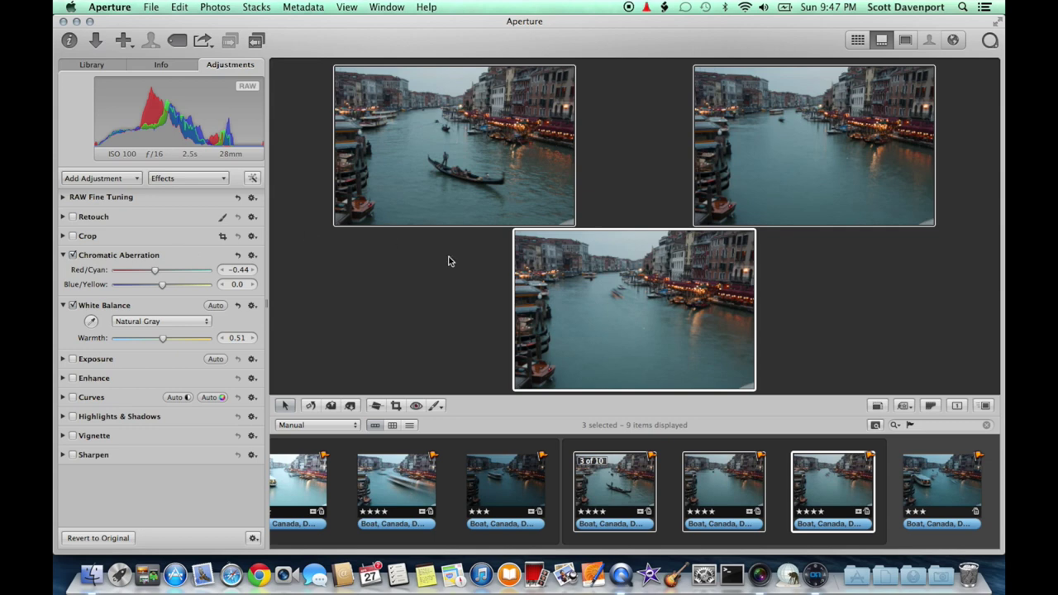
pyautogui.rightClick(623, 465)
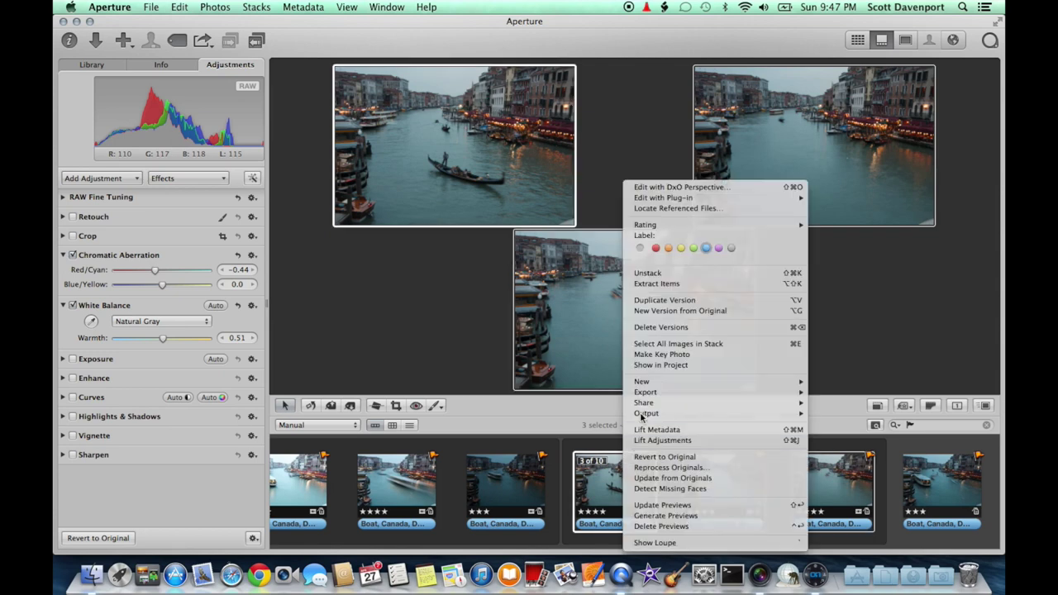
# Step: Send the three shots to Perfect Layers 8 via Edit with Plug-in > Open as Layers
pyautogui.moveTo(773, 199)
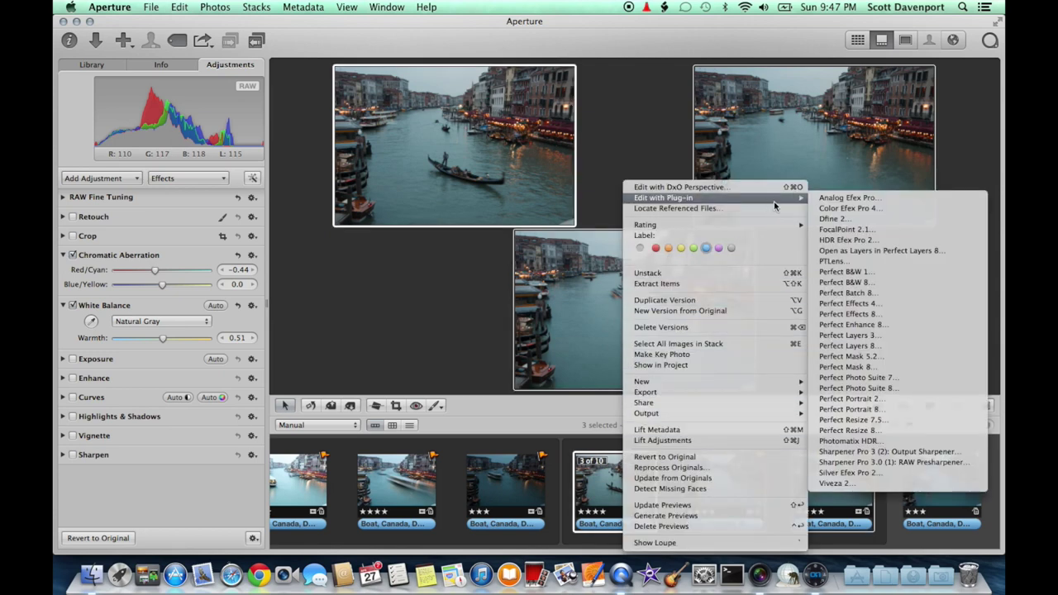
pyautogui.click(919, 251)
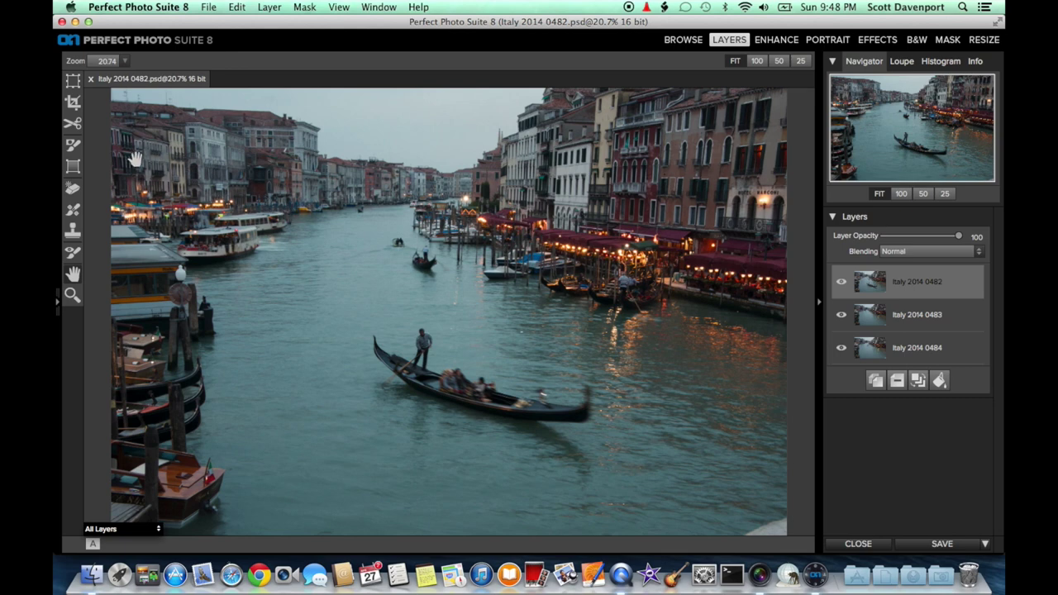
# Step: Paint out the left water bus on layer 0482 at reduced opacity, then merge it with 0483
pyautogui.click(72, 146)
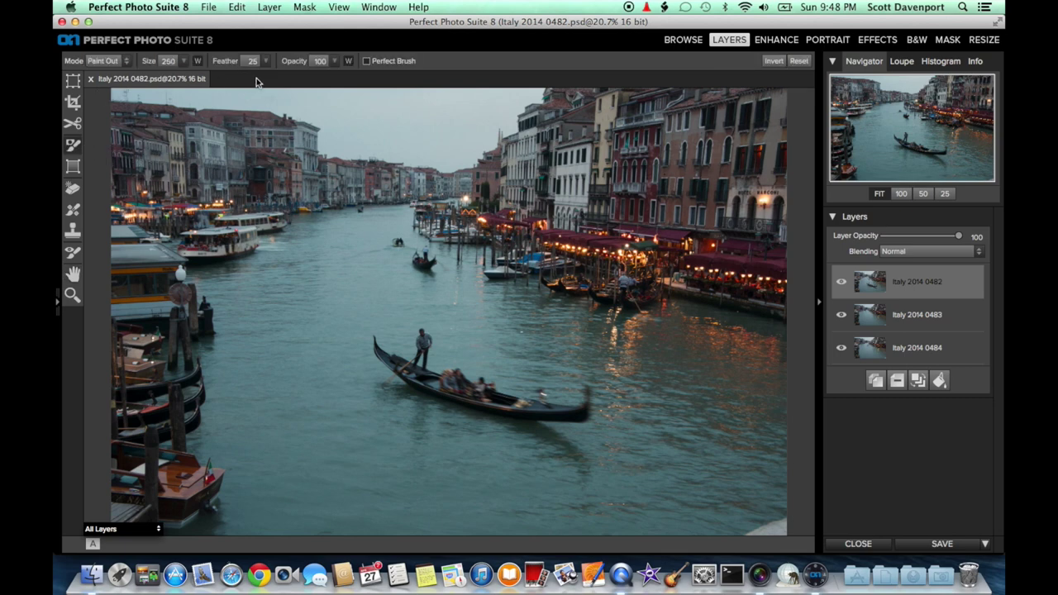
pyautogui.moveTo(297, 64); pyautogui.dragTo(238, 64)
pyautogui.moveTo(280, 221)
pyautogui.mouseDown()
pyautogui.moveTo(235, 246)
pyautogui.moveTo(275, 241)
pyautogui.moveTo(215, 265)
pyautogui.moveTo(184, 265)
pyautogui.moveTo(232, 237)
pyautogui.moveTo(164, 251)
pyautogui.moveTo(148, 236)
pyautogui.moveTo(154, 222)
pyautogui.moveTo(234, 211)
pyautogui.mouseUp()
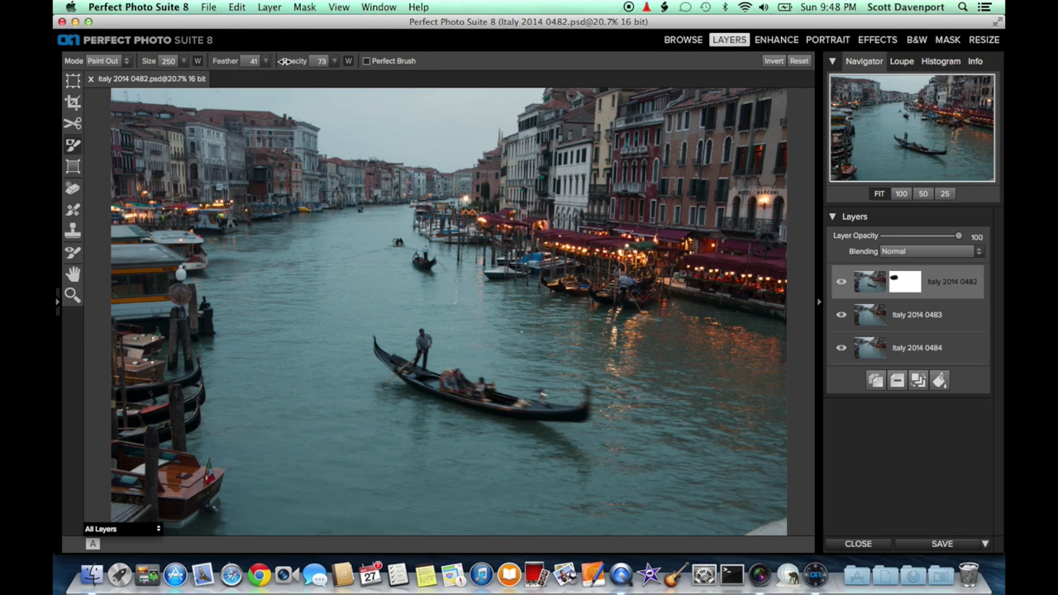
pyautogui.moveTo(291, 60); pyautogui.dragTo(242, 62)
pyautogui.click(921, 381)
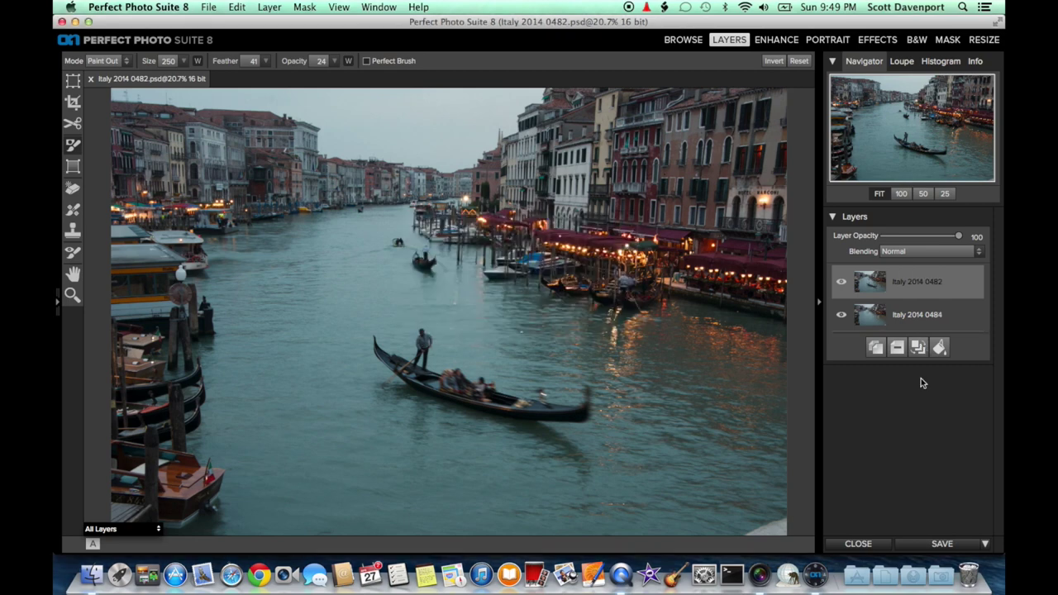
# Step: Paint the long exposure through at 100 opacity and merge 0482 with 0484 into one layer
pyautogui.click(842, 283)
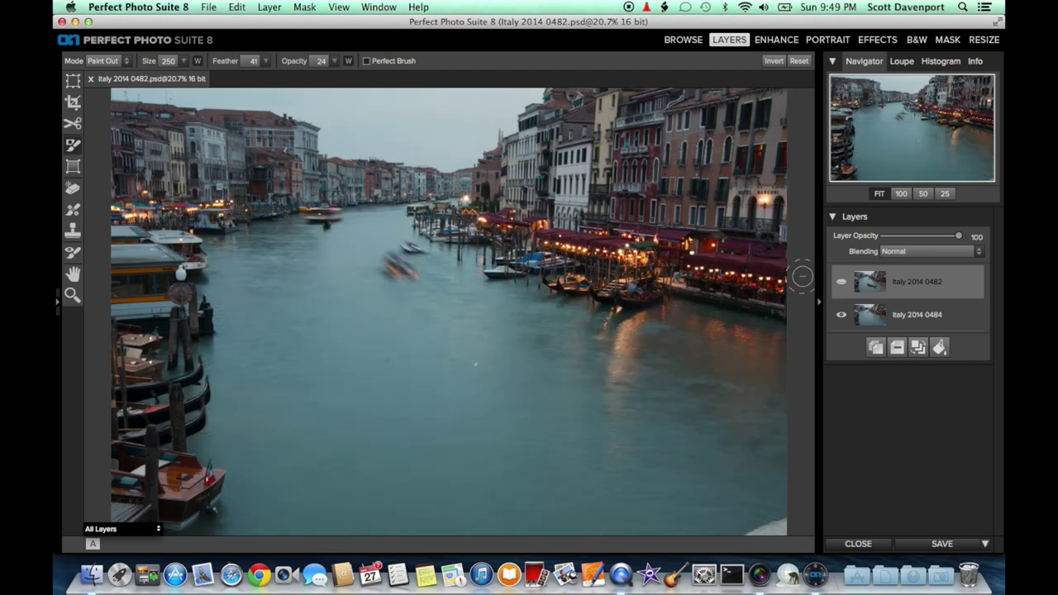
pyautogui.click(842, 283)
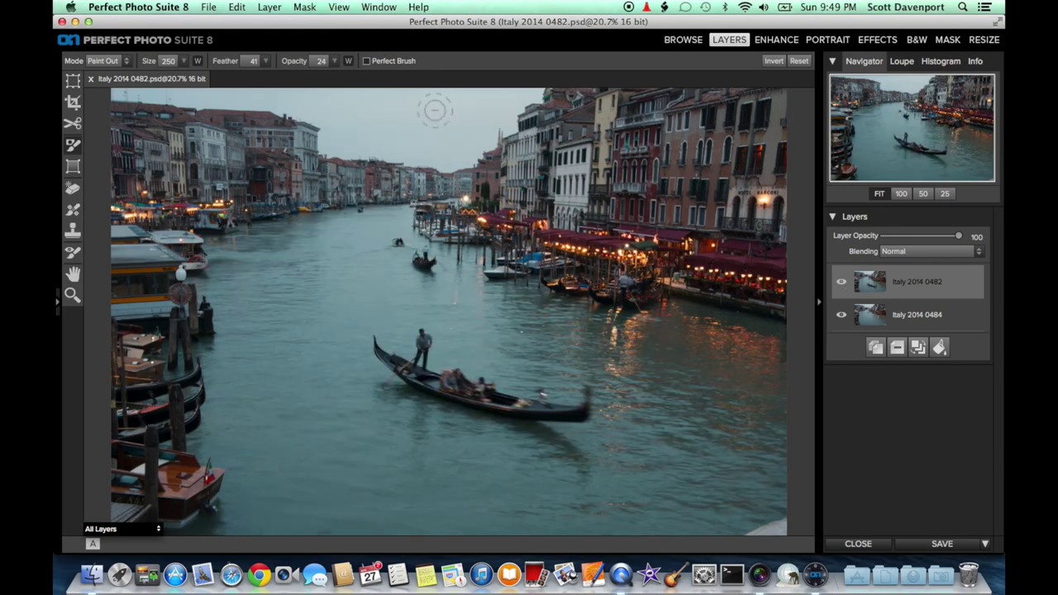
pyautogui.moveTo(295, 60); pyautogui.dragTo(372, 65)
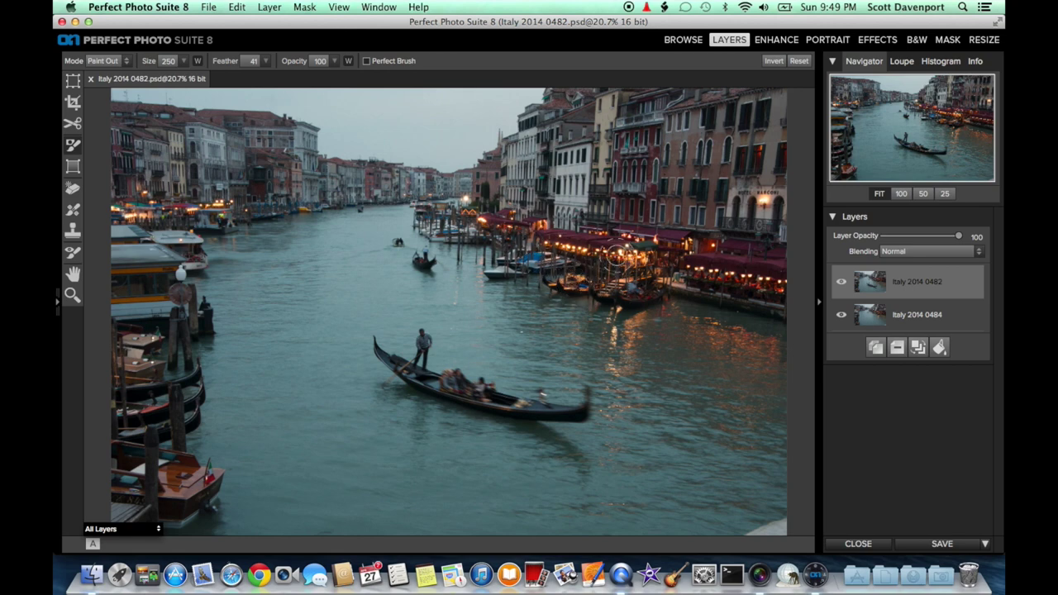
pyautogui.click(695, 274)
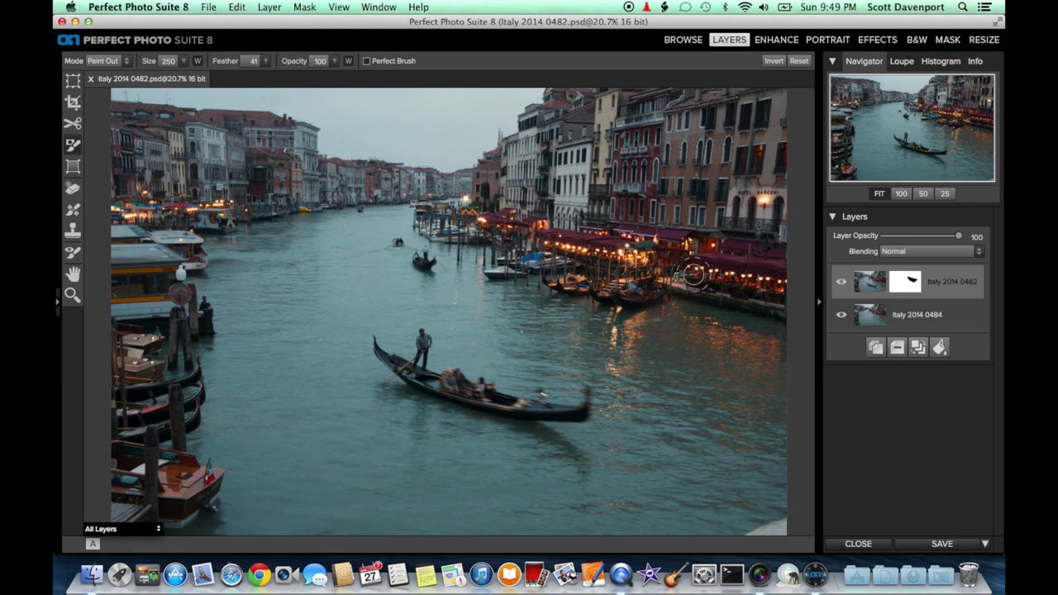
pyautogui.click(919, 348)
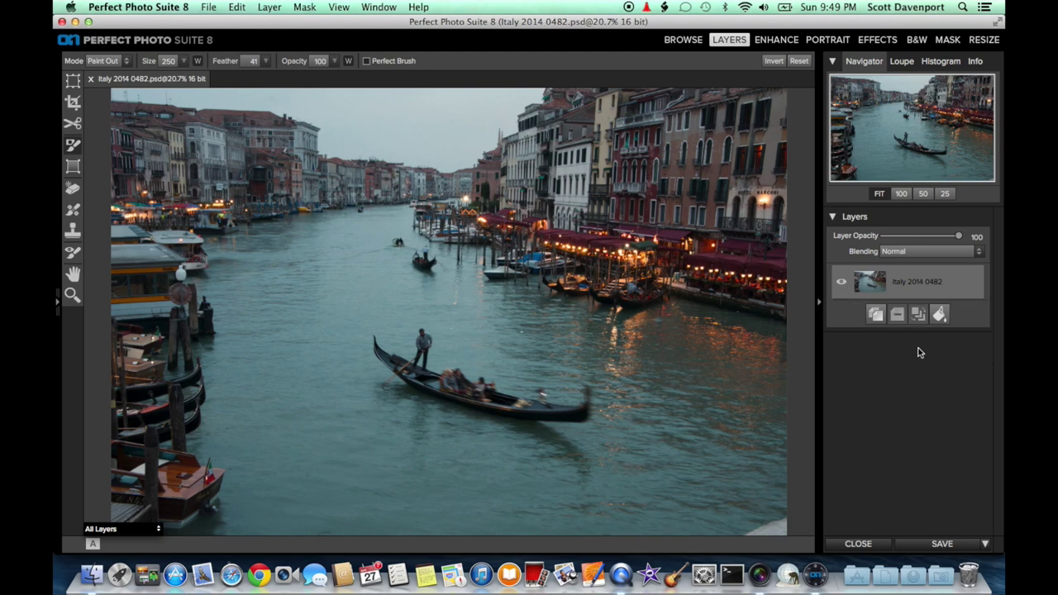
pyautogui.click(73, 189)
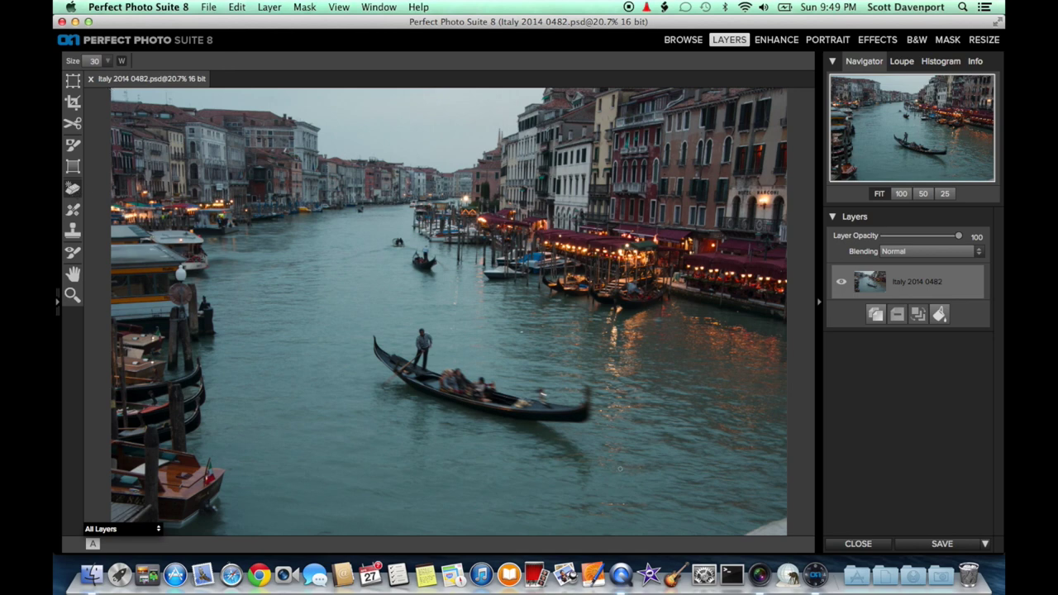
# Step: Erase a lower-right water spot, then at 100% zoom erase the distant gondola
pyautogui.press(']')
pyautogui.press(']')
pyautogui.press(']')
pyautogui.press(']')
pyautogui.press(']')
pyautogui.press(']')
pyautogui.press(']')
pyautogui.press(']')
pyautogui.moveTo(735, 529)
pyautogui.mouseDown()
pyautogui.moveTo(787, 511)
pyautogui.moveTo(785, 528)
pyautogui.moveTo(759, 531)
pyautogui.moveTo(780, 529)
pyautogui.mouseUp()
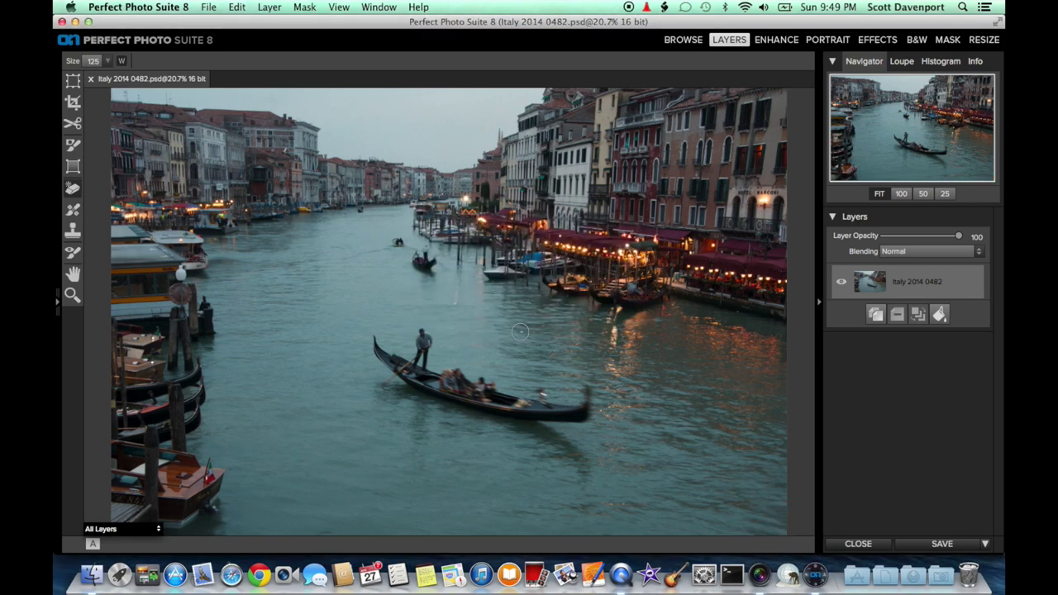
pyautogui.press('[')
pyautogui.press('[')
pyautogui.press('[')
pyautogui.press('[')
pyautogui.click(902, 194)
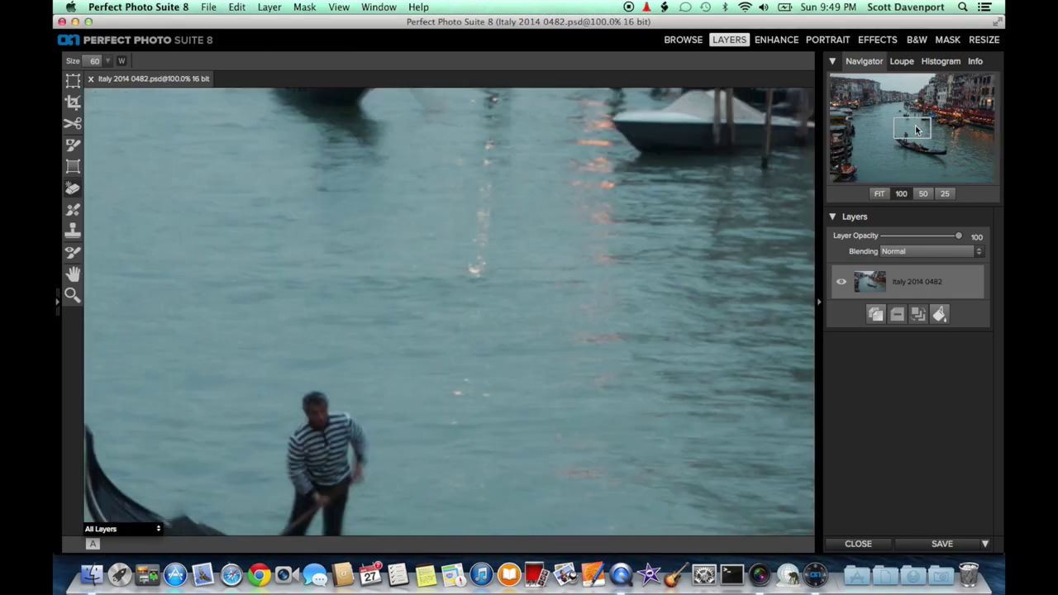
pyautogui.moveTo(916, 130); pyautogui.dragTo(898, 109)
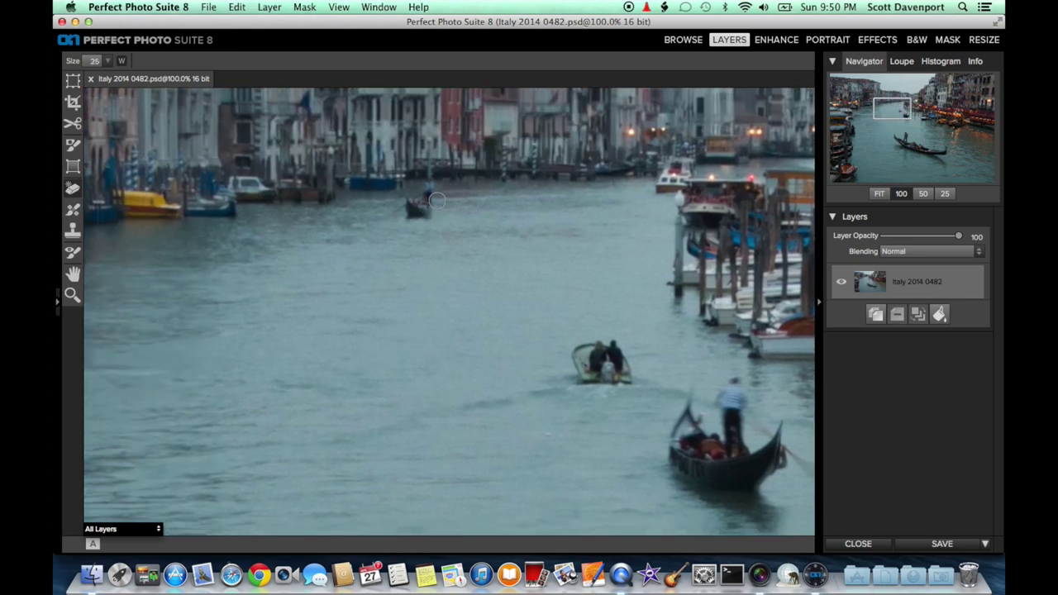
pyautogui.moveTo(430, 184)
pyautogui.mouseDown()
pyautogui.moveTo(417, 217)
pyautogui.moveTo(398, 213)
pyautogui.moveTo(421, 207)
pyautogui.mouseUp()
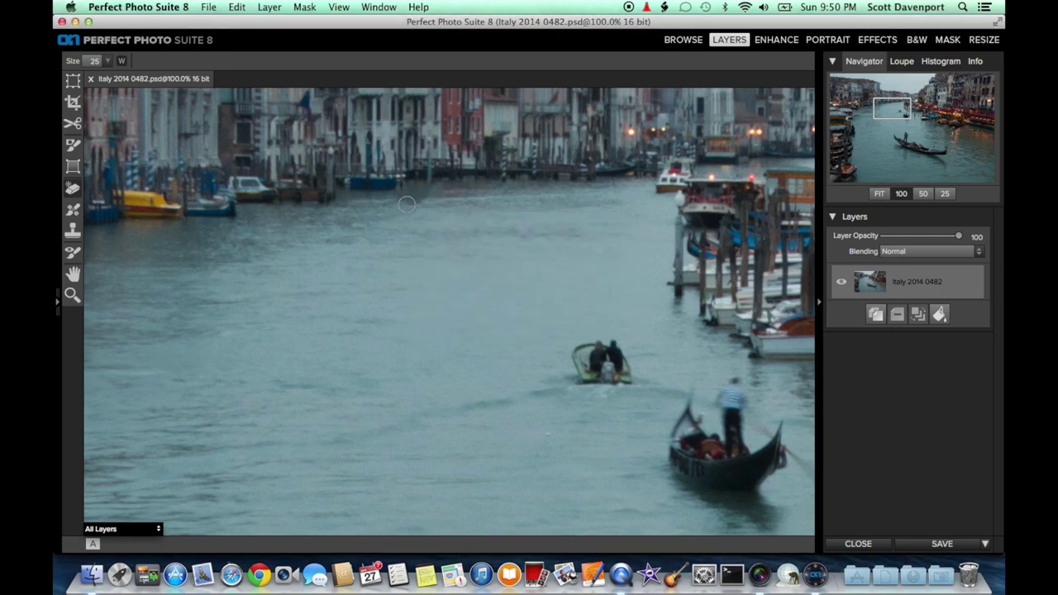
pyautogui.click(413, 206)
# Step: Remove the small motorboat, its wake and two streaks from the canal water
pyautogui.moveTo(582, 385)
pyautogui.mouseDown()
pyautogui.moveTo(572, 386)
pyautogui.moveTo(626, 385)
pyautogui.moveTo(634, 370)
pyautogui.moveTo(618, 347)
pyautogui.moveTo(592, 341)
pyautogui.moveTo(577, 358)
pyautogui.moveTo(590, 378)
pyautogui.moveTo(608, 355)
pyautogui.moveTo(615, 378)
pyautogui.moveTo(613, 368)
pyautogui.mouseUp()
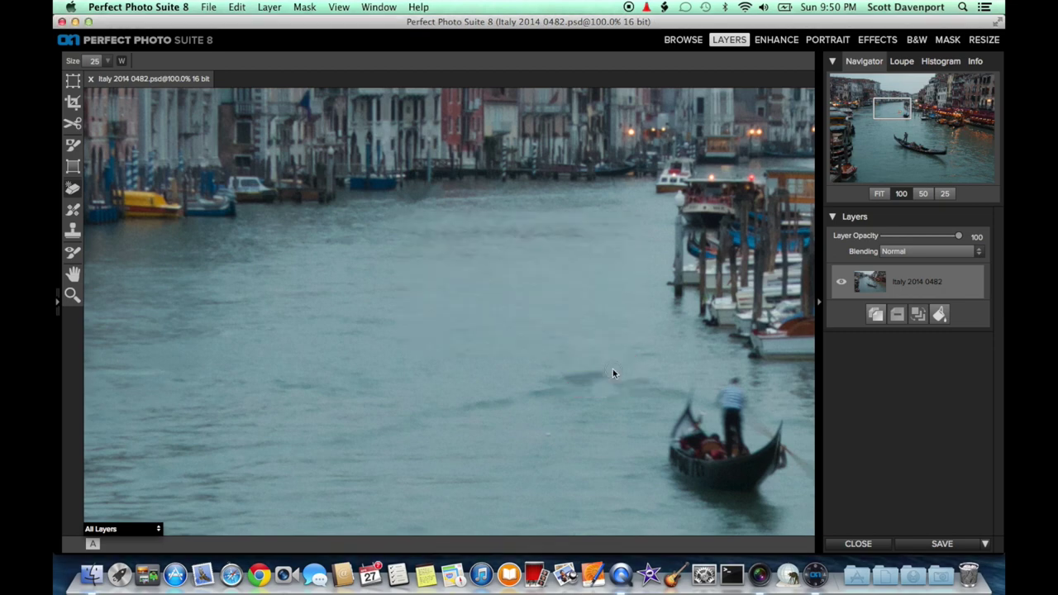
pyautogui.moveTo(613, 369)
pyautogui.mouseDown()
pyautogui.moveTo(573, 377)
pyautogui.moveTo(595, 380)
pyautogui.moveTo(533, 397)
pyautogui.mouseUp()
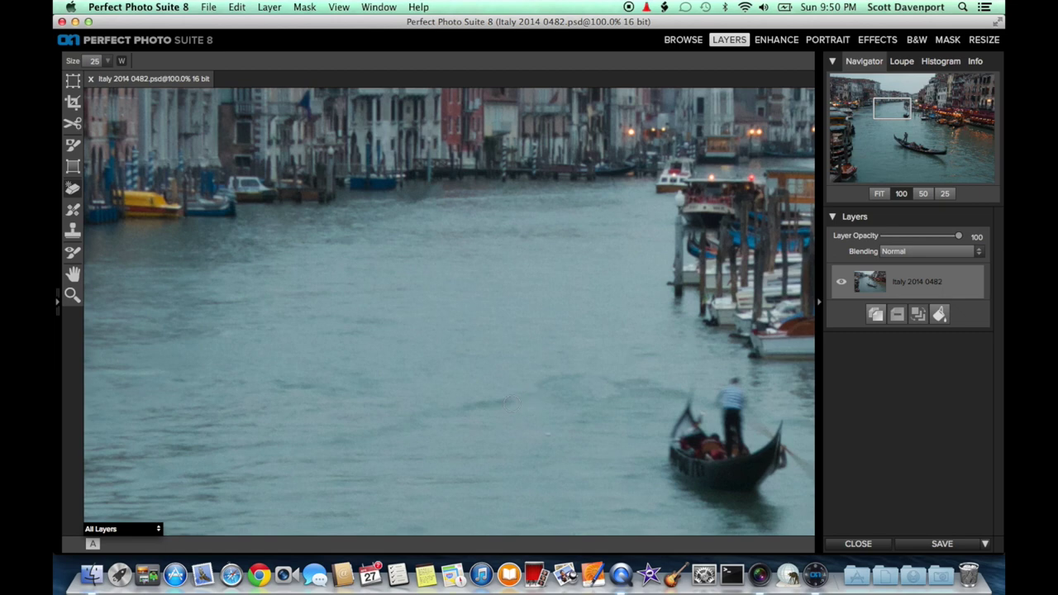
pyautogui.moveTo(510, 401); pyautogui.dragTo(467, 405)
pyautogui.moveTo(679, 395); pyautogui.dragTo(614, 383)
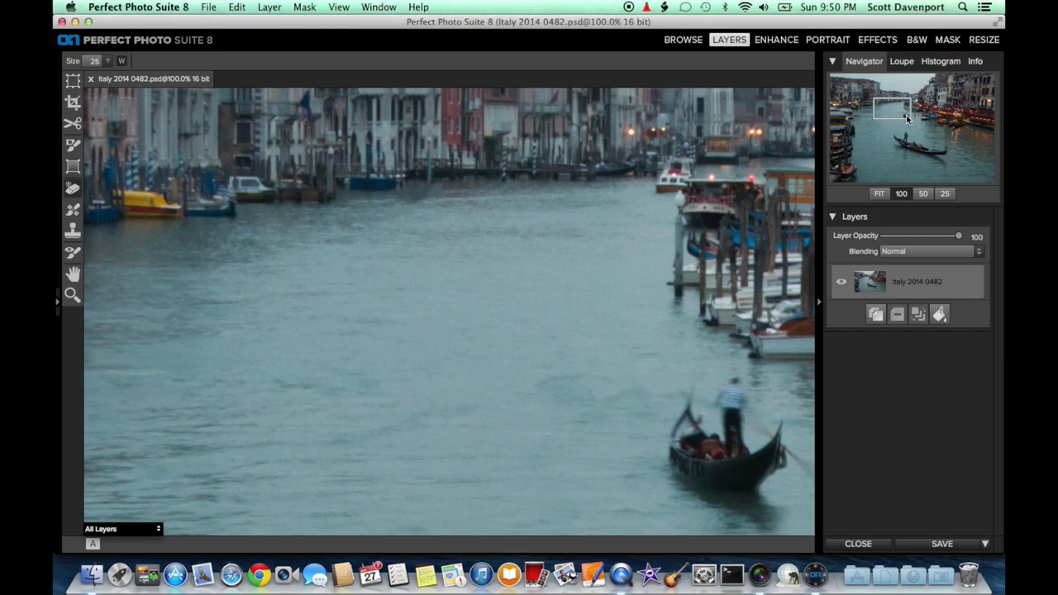
# Step: Remove several small spots on the water around the gondola and poles
pyautogui.moveTo(907, 119); pyautogui.dragTo(920, 122)
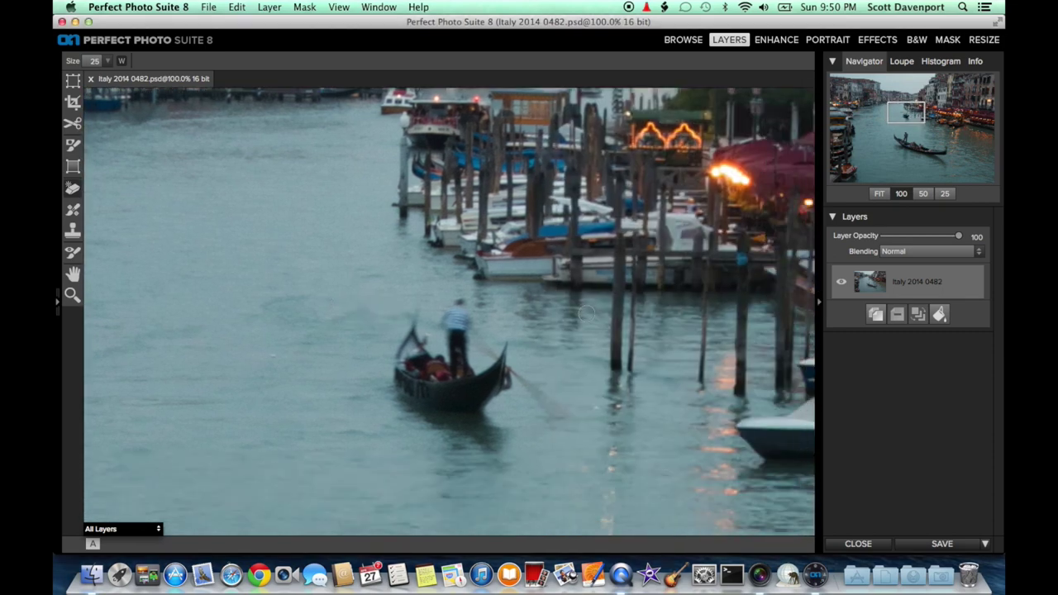
pyautogui.moveTo(583, 361); pyautogui.dragTo(600, 361)
pyautogui.moveTo(658, 400); pyautogui.dragTo(670, 401)
pyautogui.click(539, 347)
pyautogui.click(272, 351)
# Step: Undo a stray sky stroke and erase the pole and antenna above the top-left roofline
pyautogui.moveTo(905, 119)
pyautogui.mouseDown()
pyautogui.moveTo(881, 93)
pyautogui.moveTo(841, 76)
pyautogui.mouseUp()
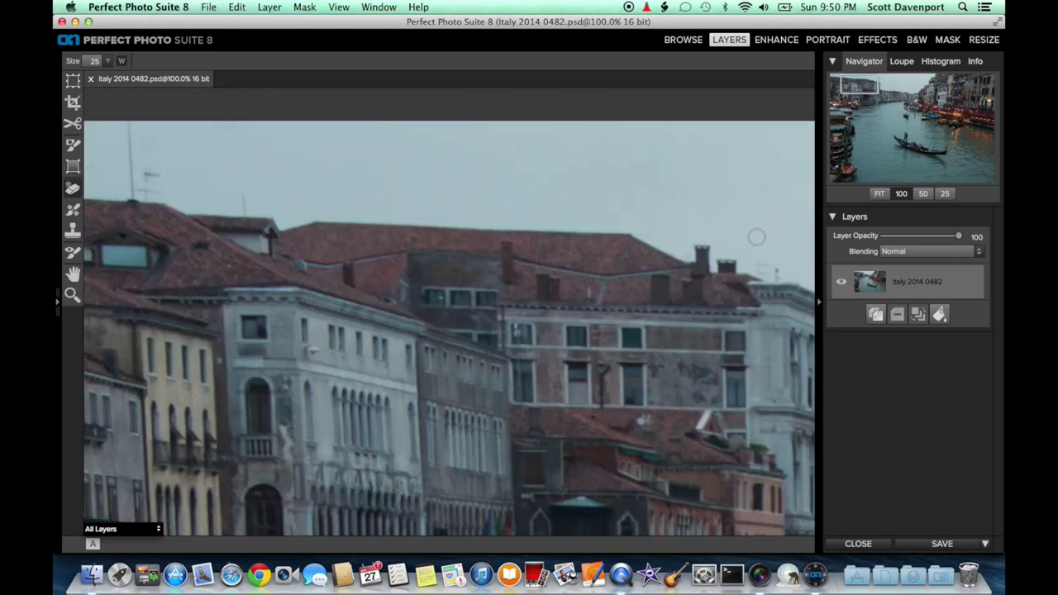
pyautogui.click(759, 271)
pyautogui.press('[')
pyautogui.press('[')
pyautogui.press('[')
pyautogui.press('[')
pyautogui.moveTo(861, 85); pyautogui.dragTo(823, 97)
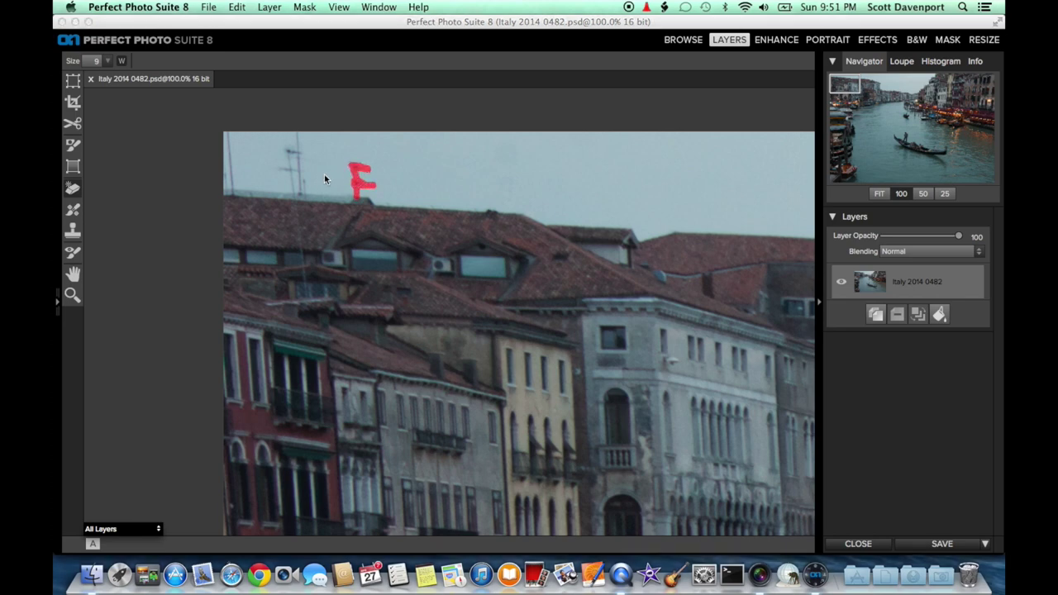
pyautogui.press('super+z')
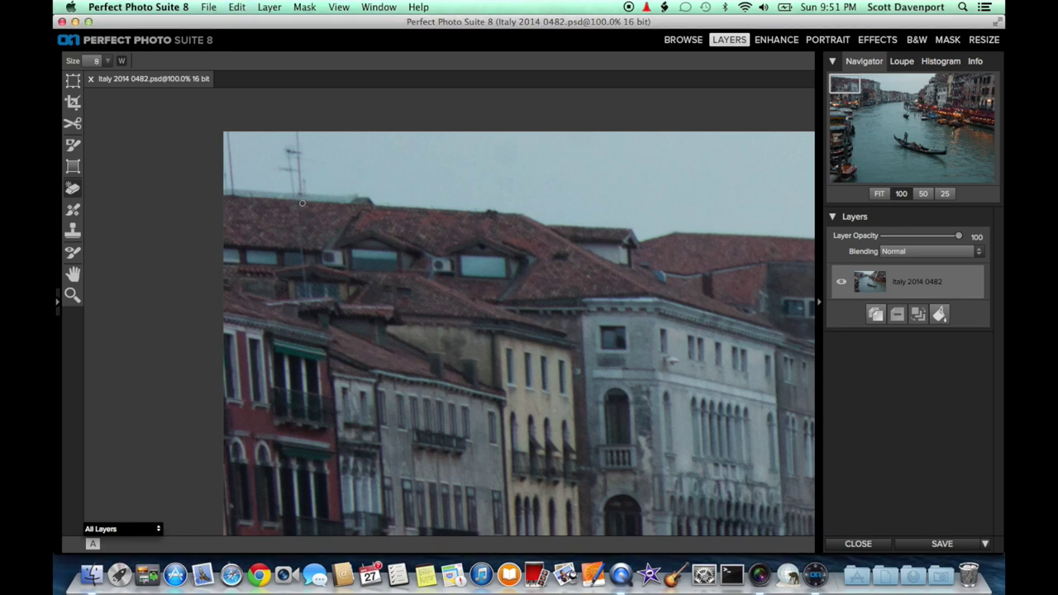
pyautogui.press(']')
pyautogui.press(']')
pyautogui.press(']')
pyautogui.moveTo(303, 195); pyautogui.dragTo(298, 141)
pyautogui.moveTo(293, 192)
pyautogui.mouseDown()
pyautogui.moveTo(292, 151)
pyautogui.moveTo(291, 160)
pyautogui.mouseUp()
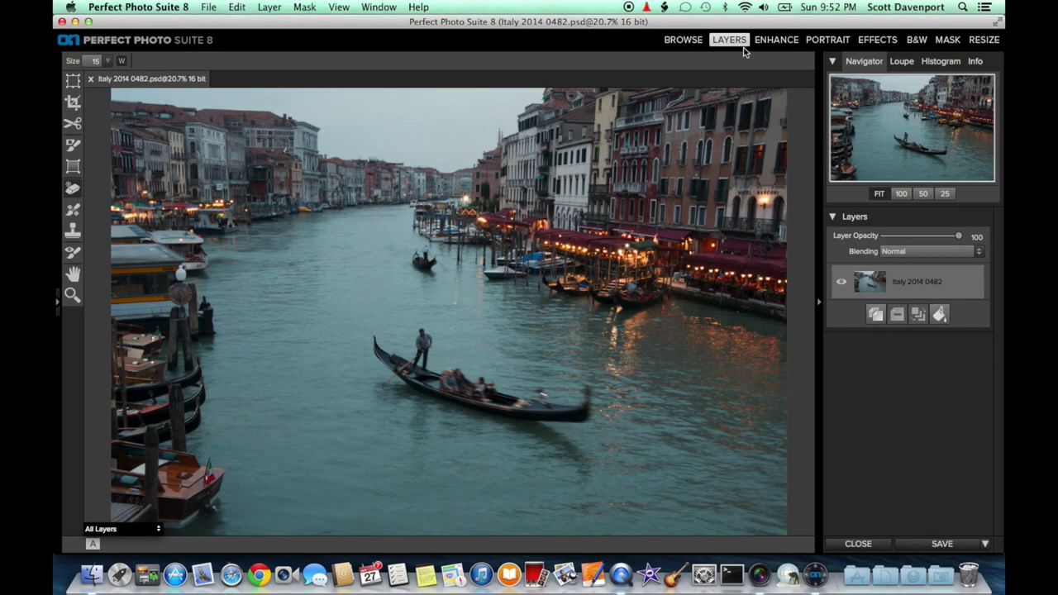
# Step: Apply a Dynamic Contrast filter with the Natural preset and view its mask as Mask-Red
pyautogui.click(869, 41)
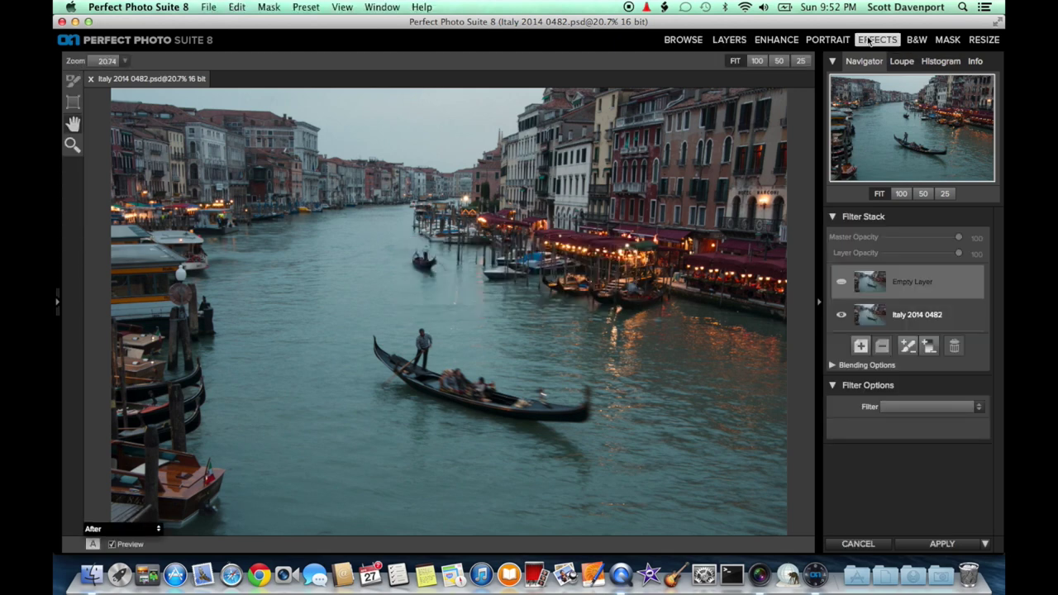
pyautogui.click(892, 406)
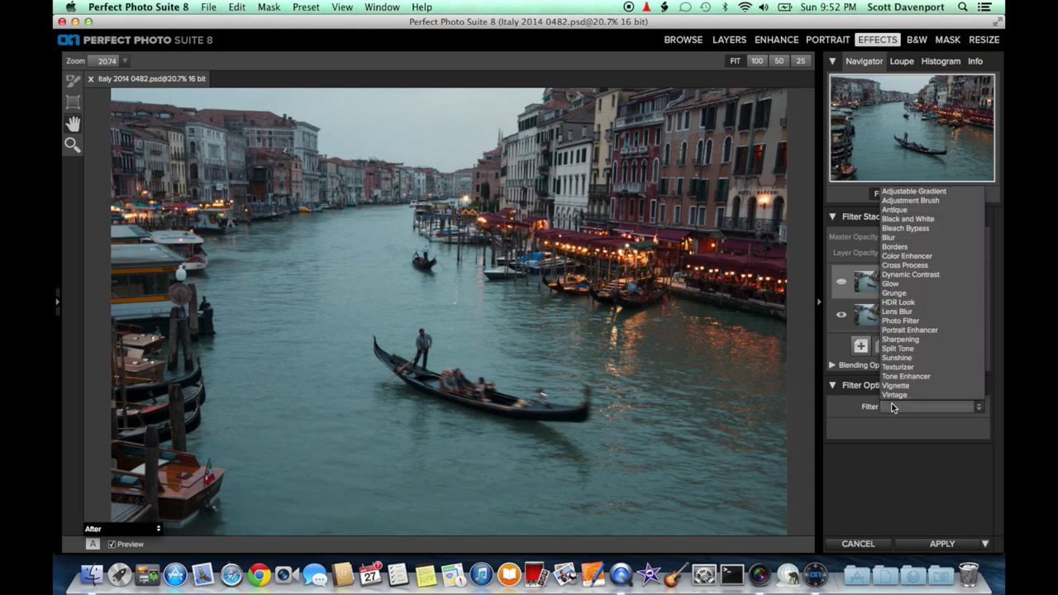
pyautogui.click(938, 282)
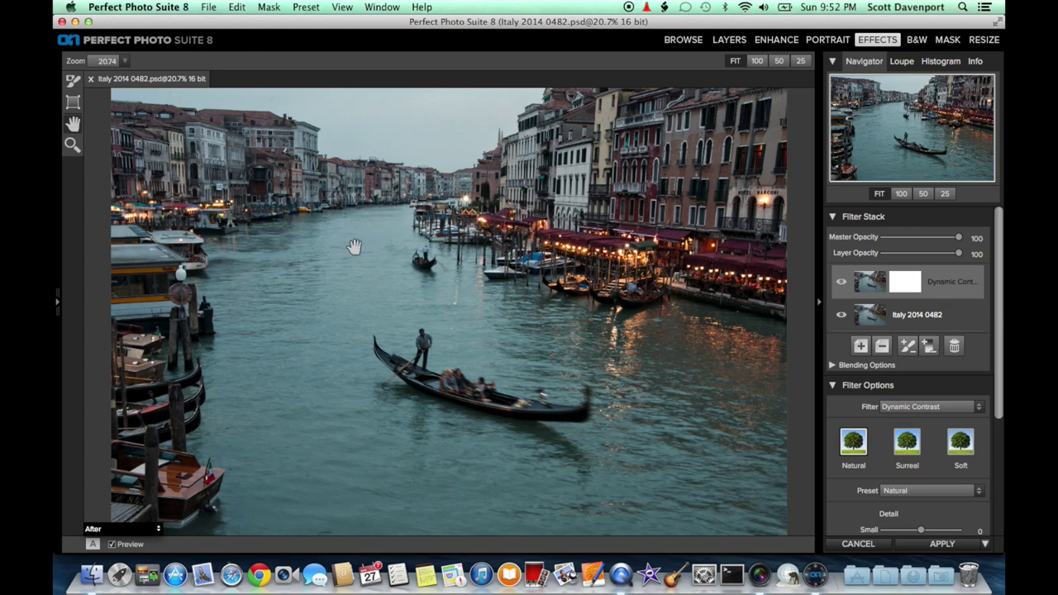
pyautogui.click(132, 530)
pyautogui.click(130, 494)
# Step: Mask Dynamic Contrast off the canal water with Perfect Brush, return to After view, opacity 34
pyautogui.click(73, 81)
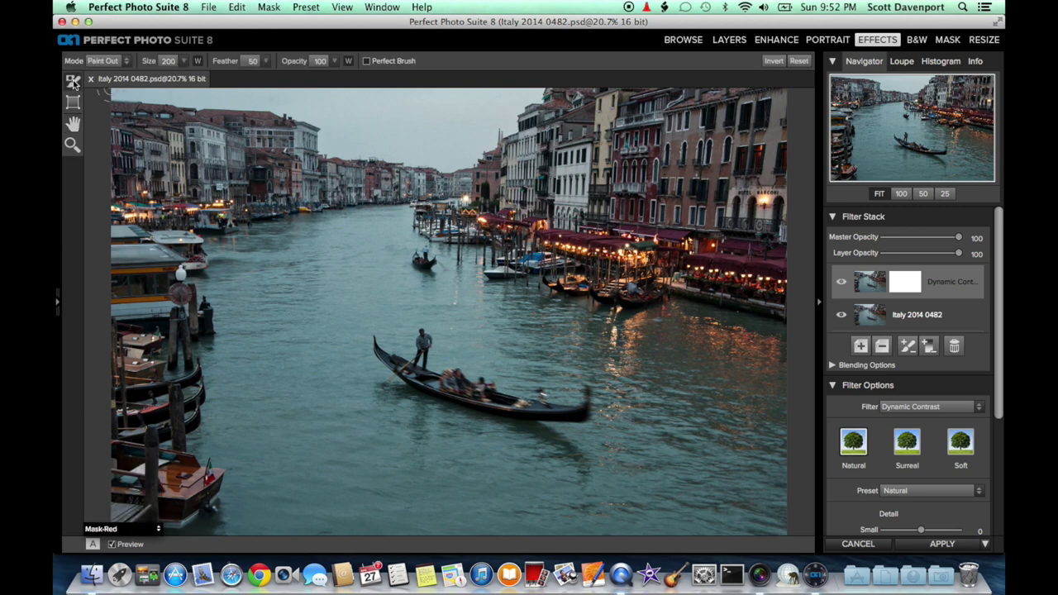
pyautogui.click(318, 60)
pyautogui.click(367, 60)
pyautogui.moveTo(401, 217)
pyautogui.mouseDown()
pyautogui.moveTo(224, 277)
pyautogui.moveTo(252, 399)
pyautogui.moveTo(243, 426)
pyautogui.moveTo(233, 389)
pyautogui.moveTo(261, 511)
pyautogui.moveTo(799, 524)
pyautogui.moveTo(767, 395)
pyautogui.moveTo(758, 520)
pyautogui.moveTo(670, 527)
pyautogui.moveTo(695, 481)
pyautogui.moveTo(744, 441)
pyautogui.moveTo(724, 449)
pyautogui.moveTo(738, 410)
pyautogui.moveTo(710, 352)
pyautogui.moveTo(650, 338)
pyautogui.moveTo(545, 338)
pyautogui.moveTo(461, 293)
pyautogui.moveTo(414, 284)
pyautogui.moveTo(404, 253)
pyautogui.moveTo(383, 267)
pyautogui.moveTo(388, 326)
pyautogui.moveTo(409, 347)
pyautogui.moveTo(434, 349)
pyautogui.moveTo(450, 306)
pyautogui.moveTo(427, 318)
pyautogui.moveTo(568, 392)
pyautogui.moveTo(606, 363)
pyautogui.moveTo(611, 462)
pyautogui.moveTo(653, 459)
pyautogui.moveTo(649, 371)
pyautogui.moveTo(690, 401)
pyautogui.moveTo(700, 423)
pyautogui.moveTo(591, 443)
pyautogui.moveTo(573, 434)
pyautogui.moveTo(579, 493)
pyautogui.moveTo(506, 451)
pyautogui.moveTo(396, 422)
pyautogui.moveTo(346, 389)
pyautogui.moveTo(353, 371)
pyautogui.moveTo(373, 369)
pyautogui.moveTo(351, 360)
pyautogui.moveTo(298, 255)
pyautogui.moveTo(295, 442)
pyautogui.moveTo(408, 501)
pyautogui.moveTo(520, 494)
pyautogui.moveTo(319, 442)
pyautogui.moveTo(319, 307)
pyautogui.moveTo(291, 300)
pyautogui.mouseUp()
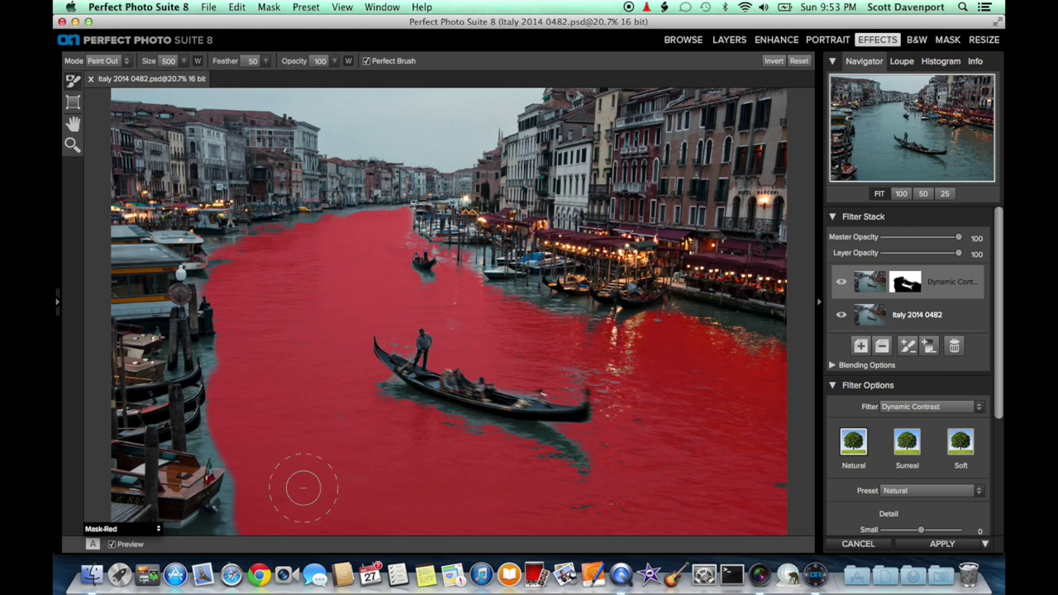
pyautogui.moveTo(304, 487)
pyautogui.mouseDown()
pyautogui.moveTo(214, 523)
pyautogui.moveTo(224, 486)
pyautogui.mouseUp()
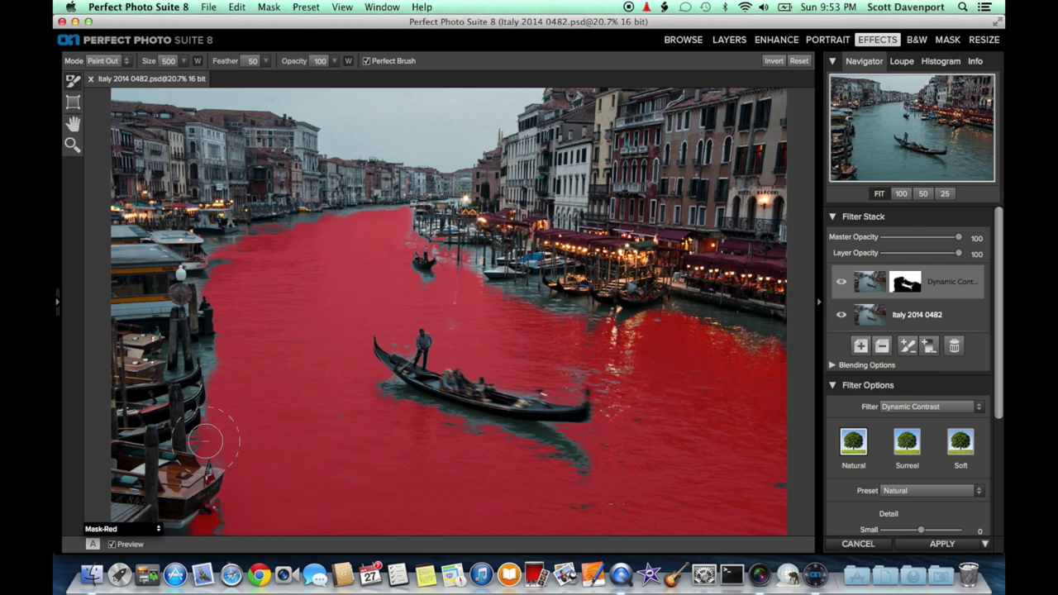
pyautogui.click(124, 529)
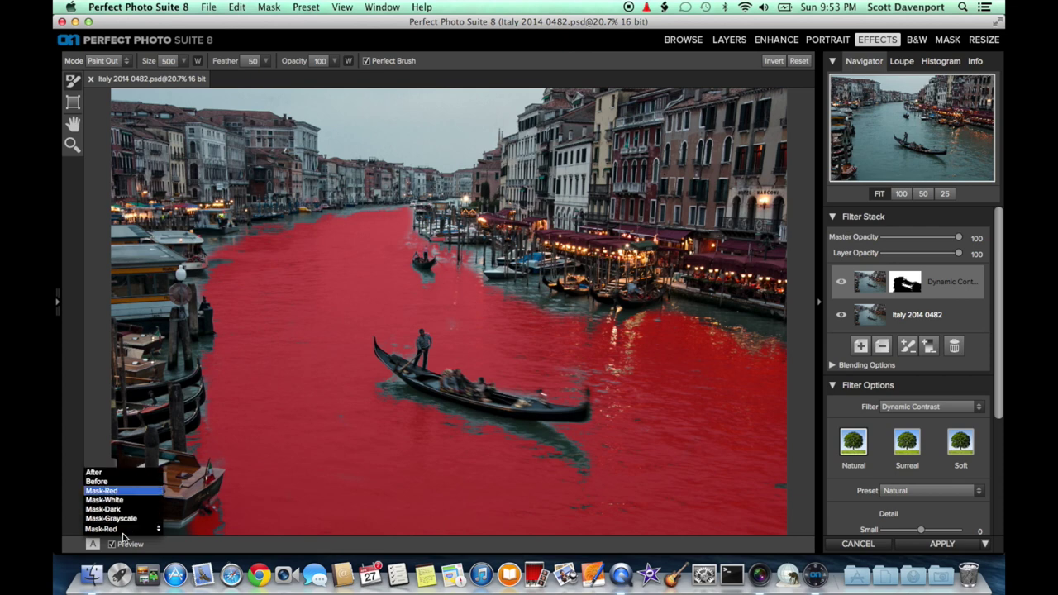
pyautogui.click(95, 472)
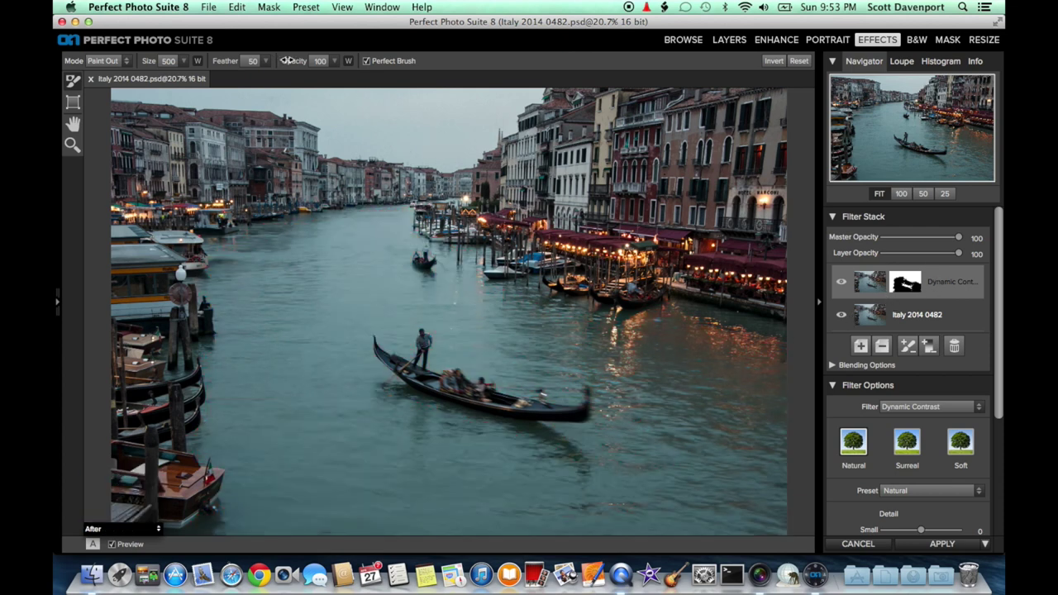
pyautogui.moveTo(295, 64); pyautogui.dragTo(250, 65)
# Step: Paint In along the bottom water with a large brush, then set opacity to 15
pyautogui.click(106, 61)
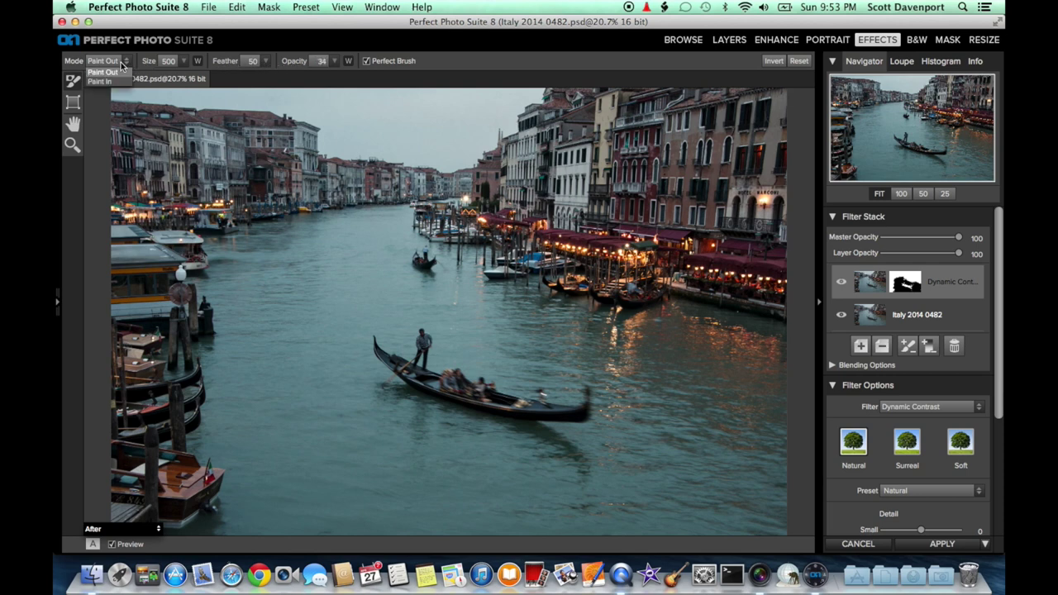
pyautogui.click(123, 82)
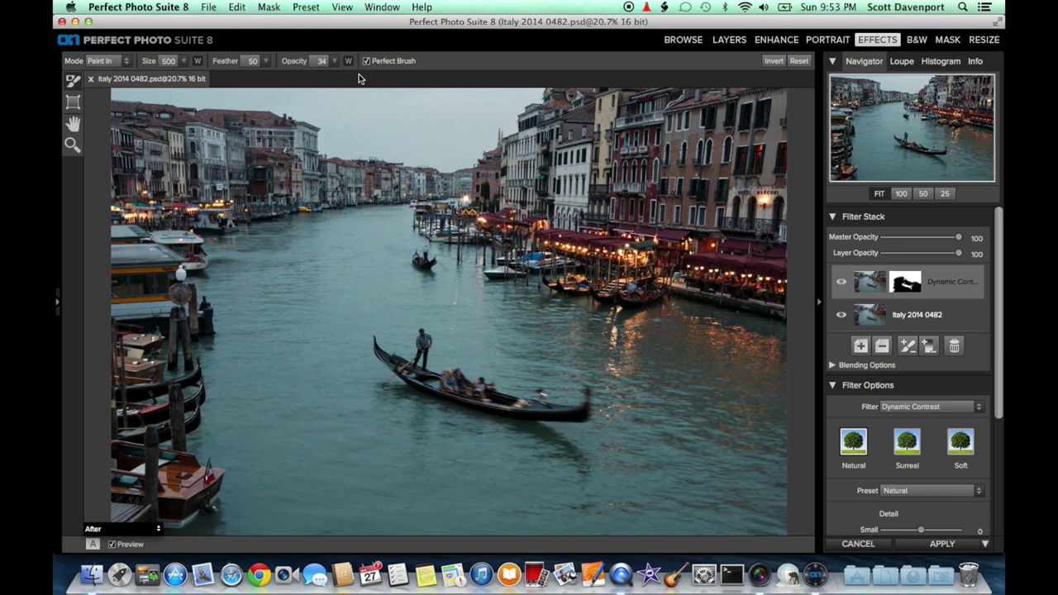
pyautogui.press(']')
pyautogui.press(']')
pyautogui.press(']')
pyautogui.press(']')
pyautogui.press(']')
pyautogui.press(']')
pyautogui.press(']')
pyautogui.moveTo(768, 488)
pyautogui.mouseDown()
pyautogui.moveTo(397, 480)
pyautogui.moveTo(132, 455)
pyautogui.moveTo(120, 463)
pyautogui.mouseUp()
pyautogui.moveTo(294, 63); pyautogui.dragTo(271, 64)
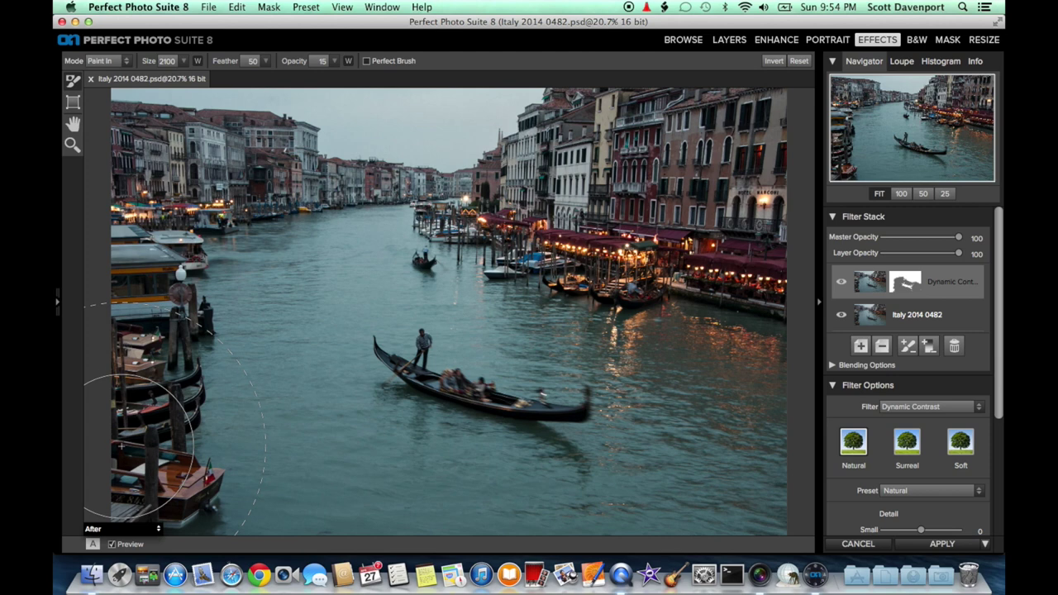
# Step: Add a new Color Enhancer filter layer with the Increase Color preset
pyautogui.click(860, 347)
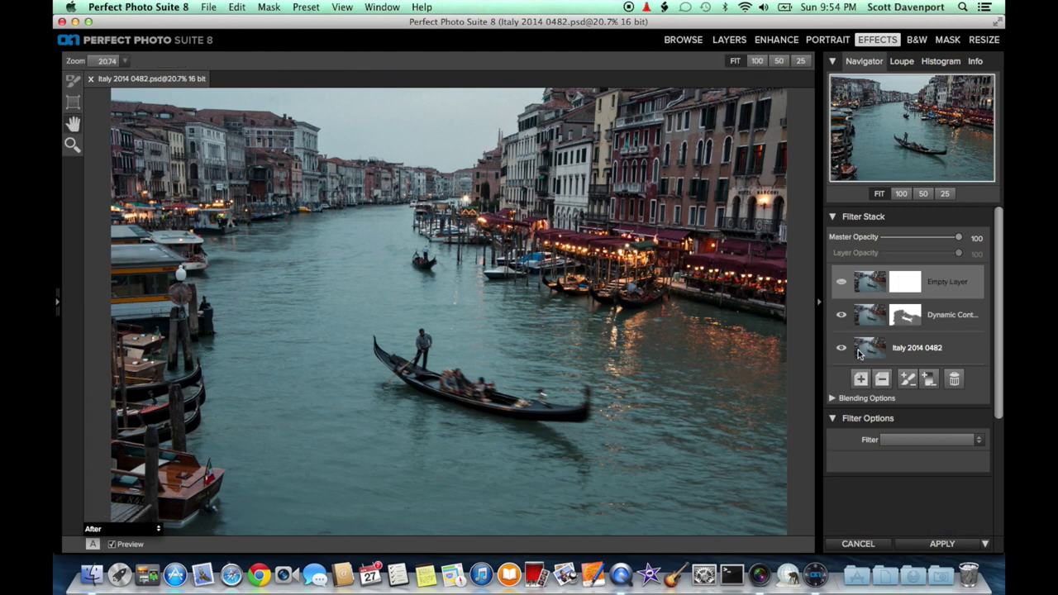
pyautogui.click(899, 439)
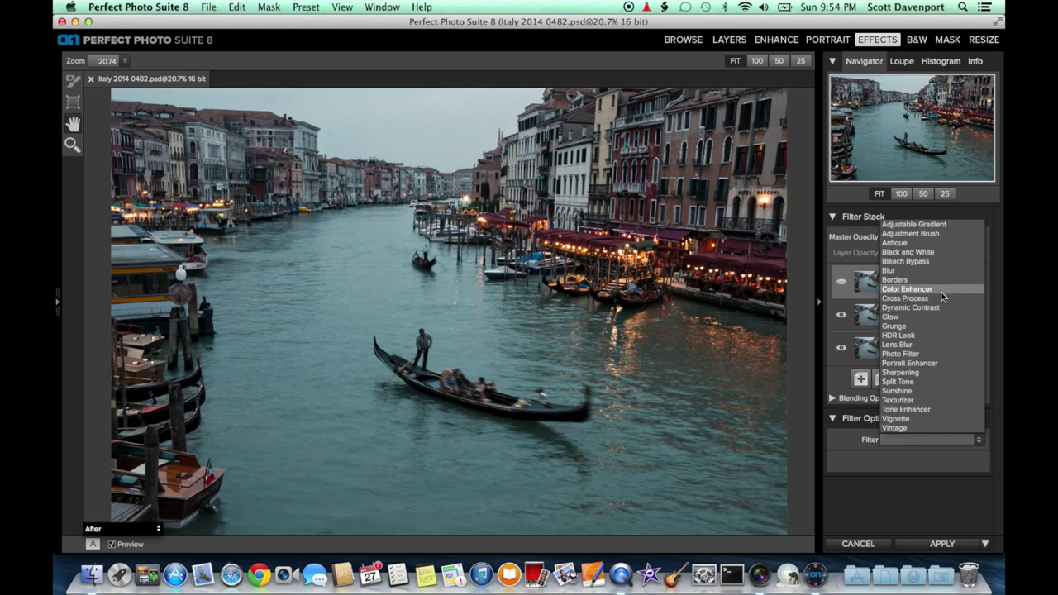
pyautogui.click(942, 291)
pyautogui.click(916, 460)
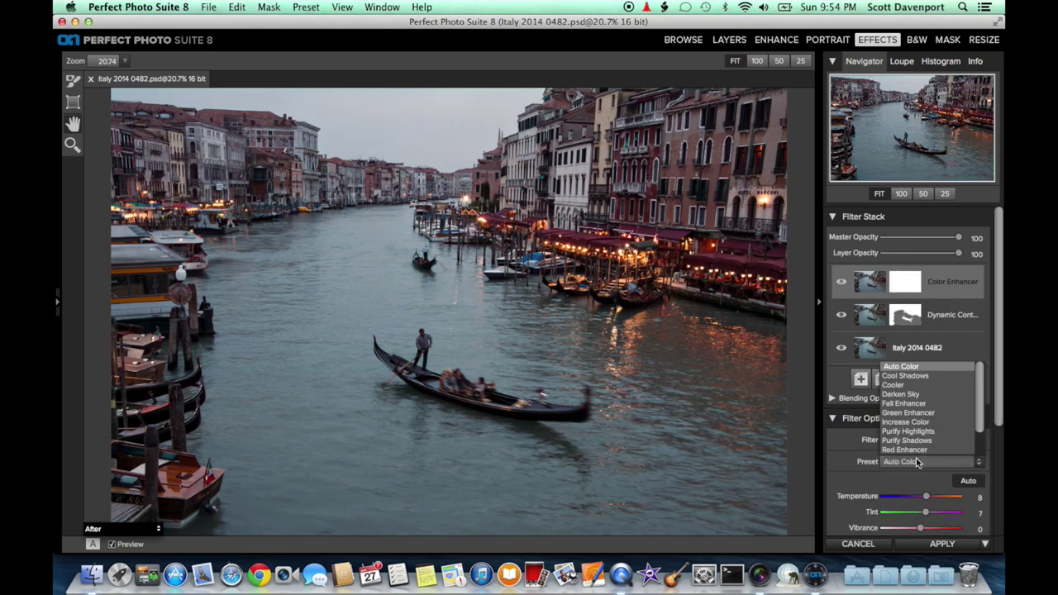
pyautogui.click(924, 428)
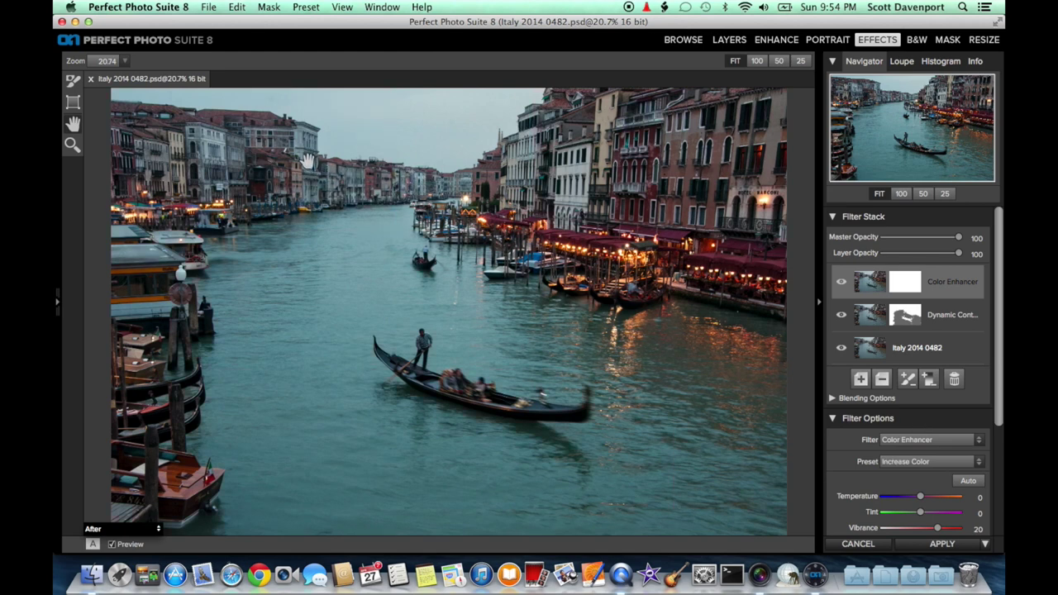
# Step: Select the masking brush and shrink it two sizes for the sky
pyautogui.click(73, 80)
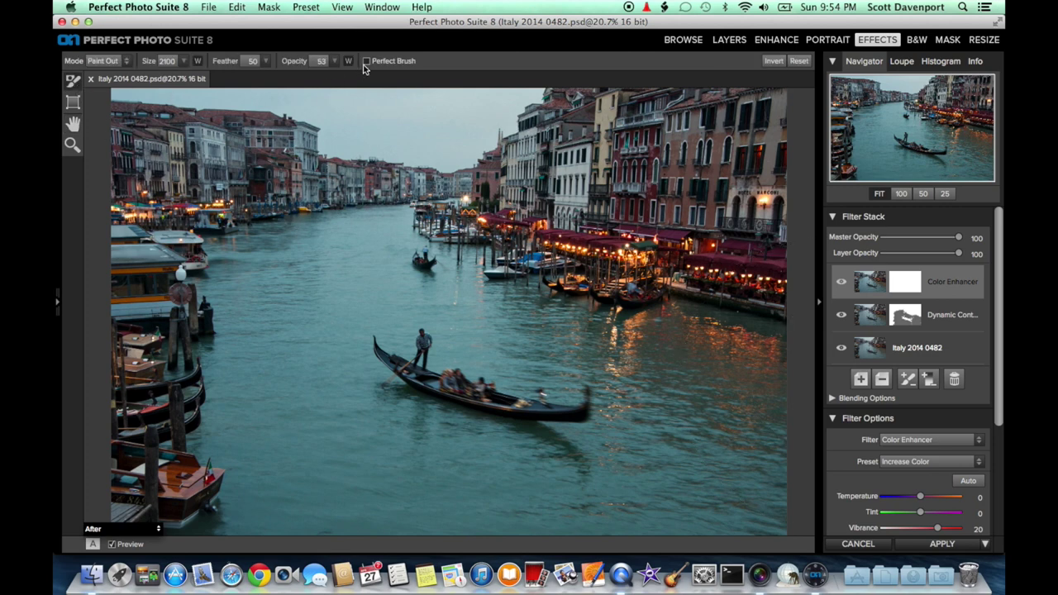
pyautogui.press('[')
pyautogui.press('[')
pyautogui.press('[')
pyautogui.press('[')
pyautogui.press('[')
pyautogui.press('[')
pyautogui.press('[')
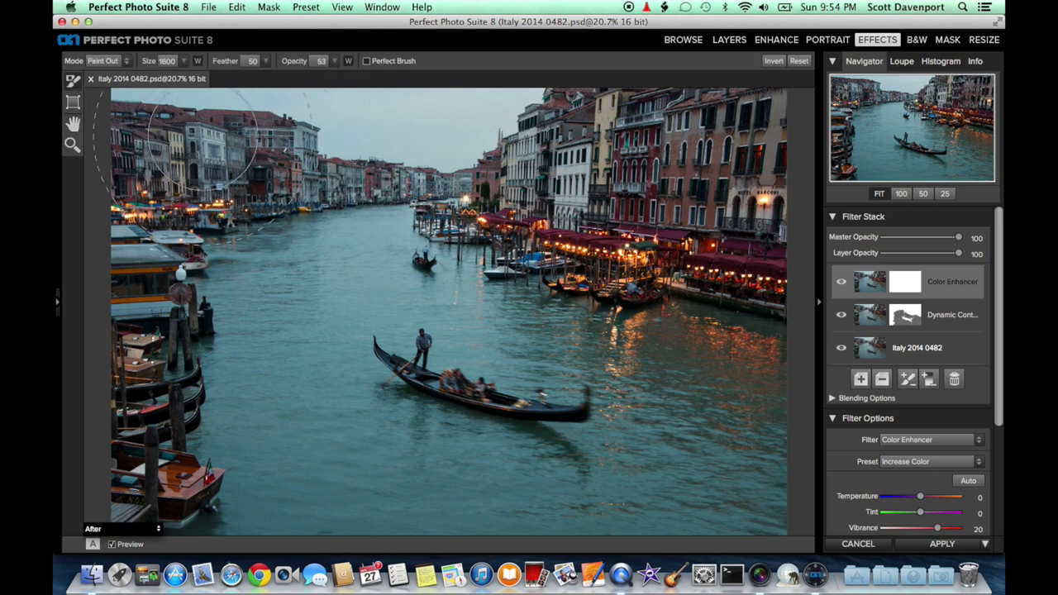
pyautogui.press('[')
pyautogui.press('[')
pyautogui.press('[')
pyautogui.press('[')
pyautogui.press('[')
pyautogui.press('[')
pyautogui.press('[')
pyautogui.press('[')
pyautogui.press('[')
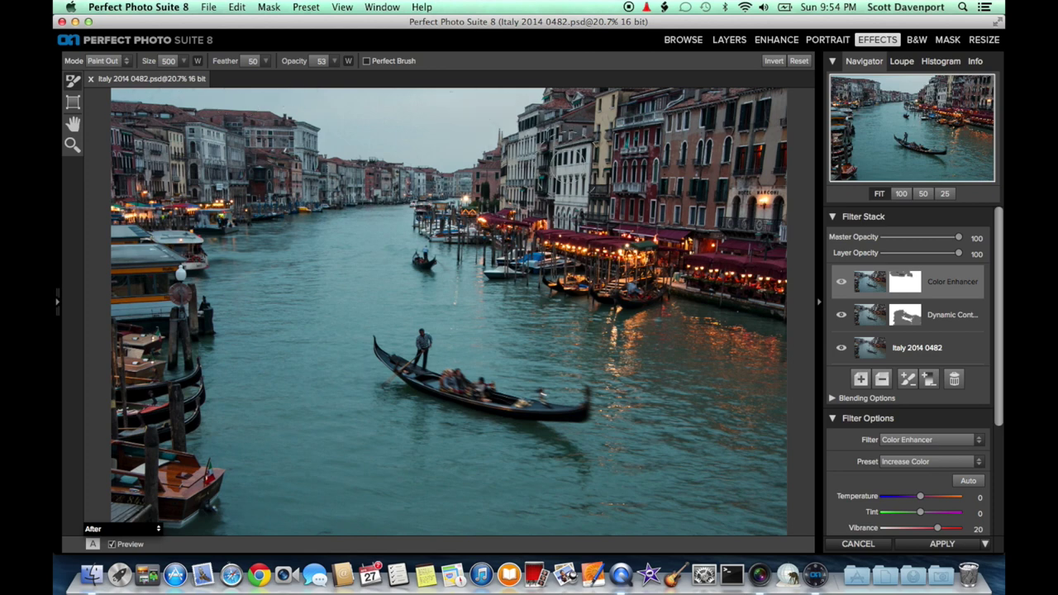
# Step: Add a Color Enhancer layer with the Red Enhancer preset, pick the masking brush, then add another empty layer
pyautogui.click(861, 378)
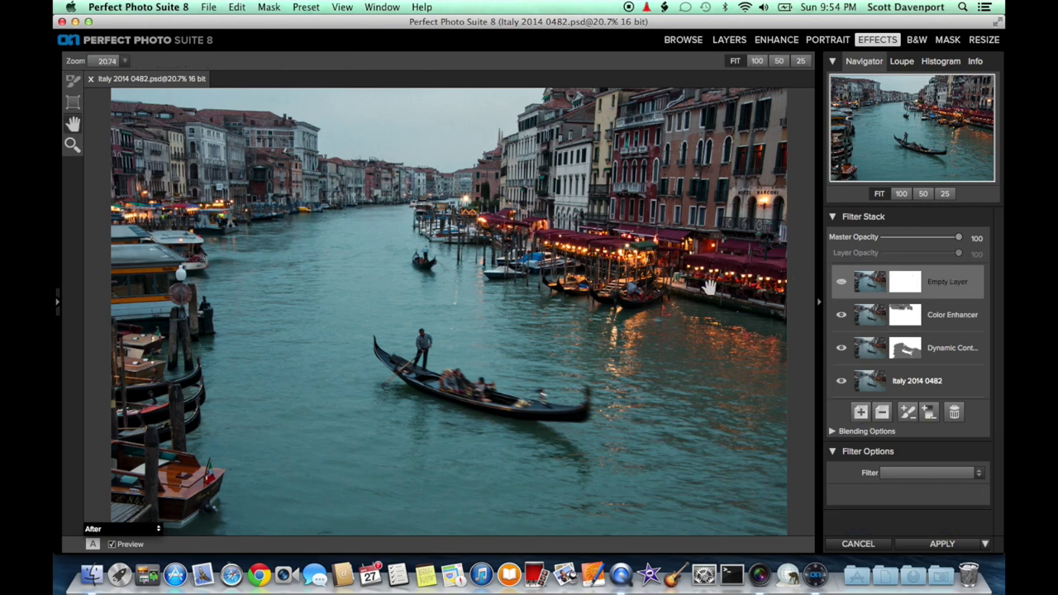
pyautogui.click(905, 473)
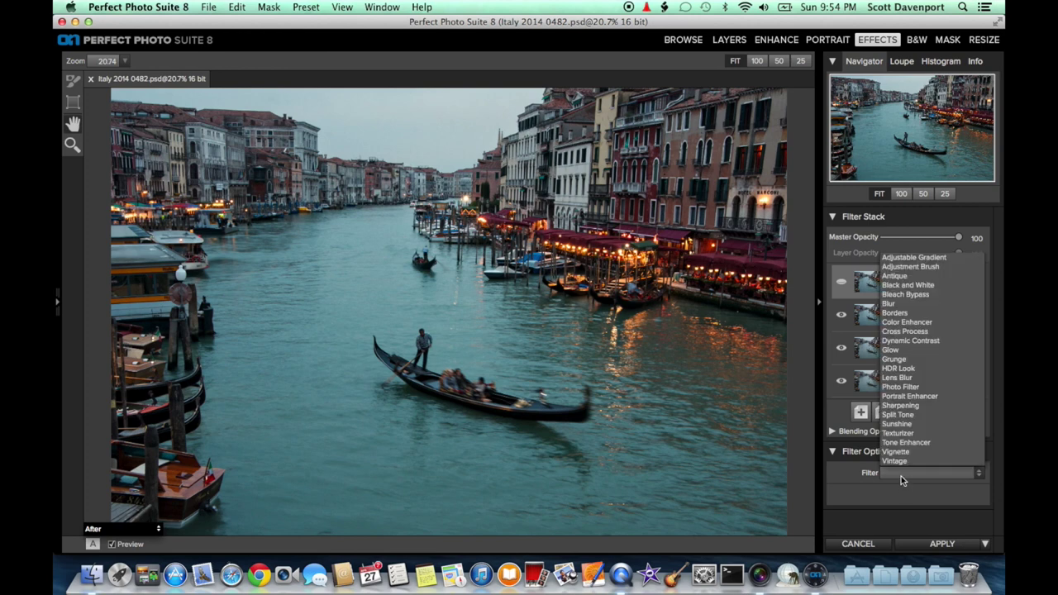
pyautogui.click(941, 322)
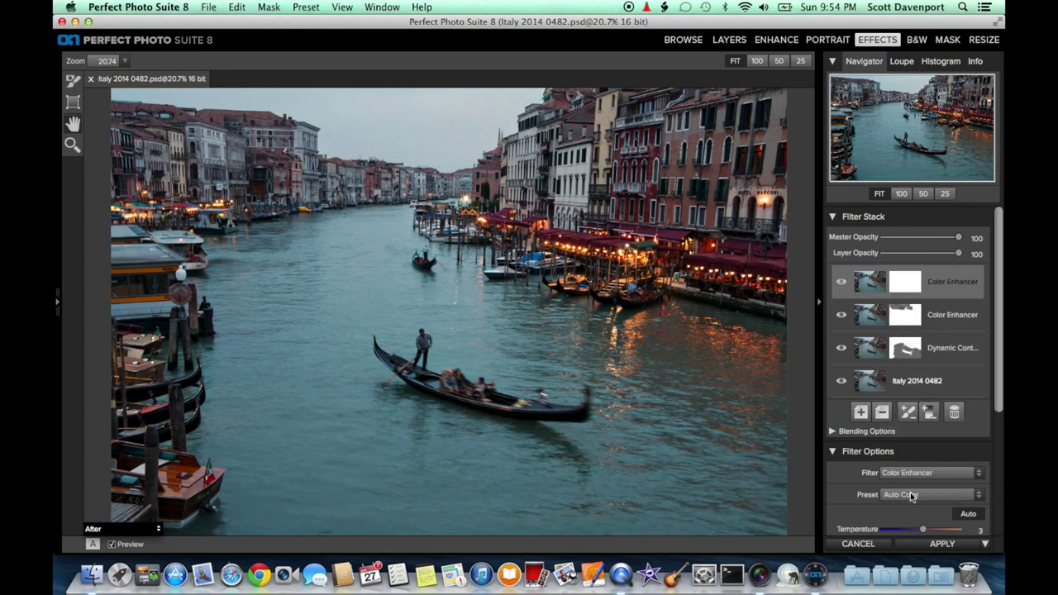
pyautogui.click(912, 496)
pyautogui.click(914, 483)
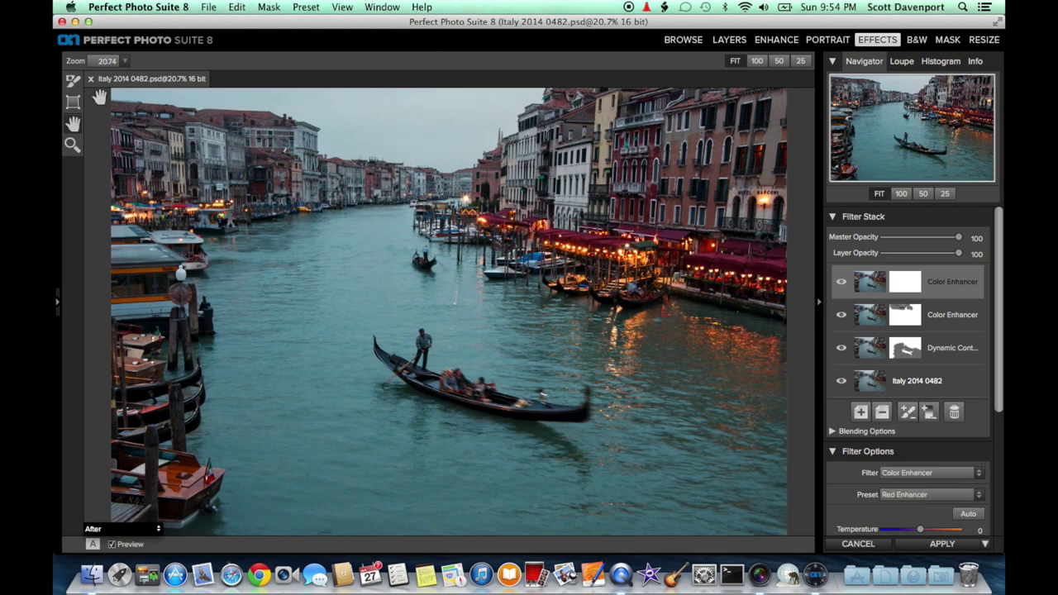
pyautogui.click(73, 81)
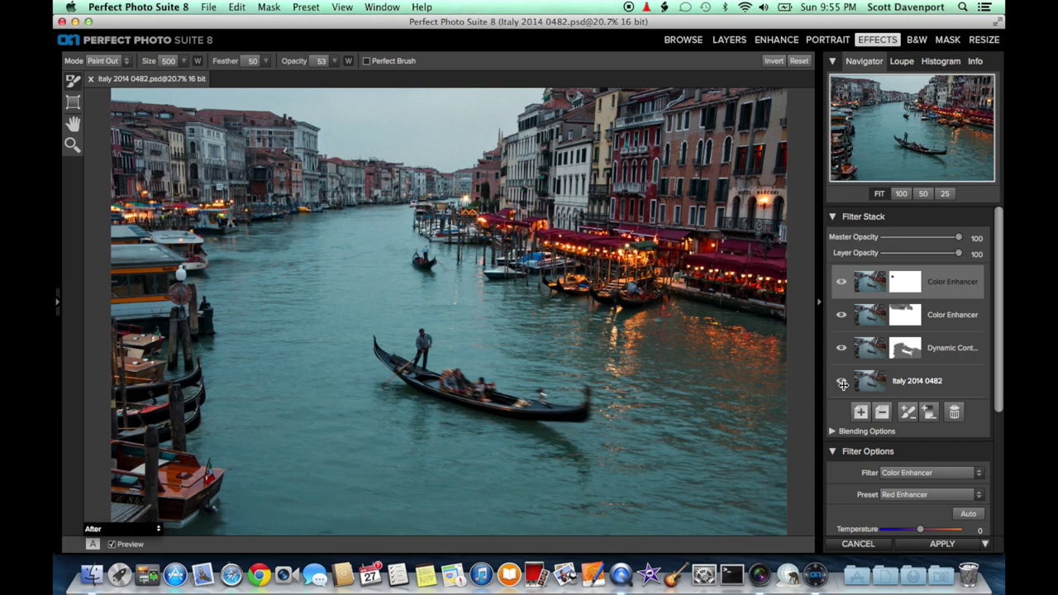
pyautogui.click(861, 413)
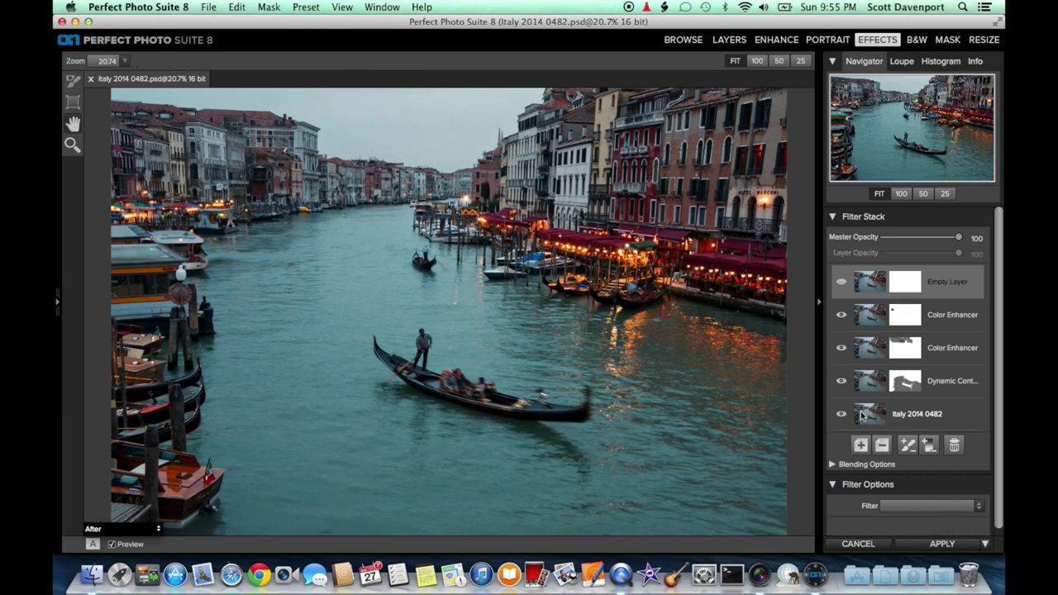
# Step: Apply the Sunshine filter's Radiance preset to the empty top layer, then zoom to 50% on the gondola
pyautogui.click(58, 298)
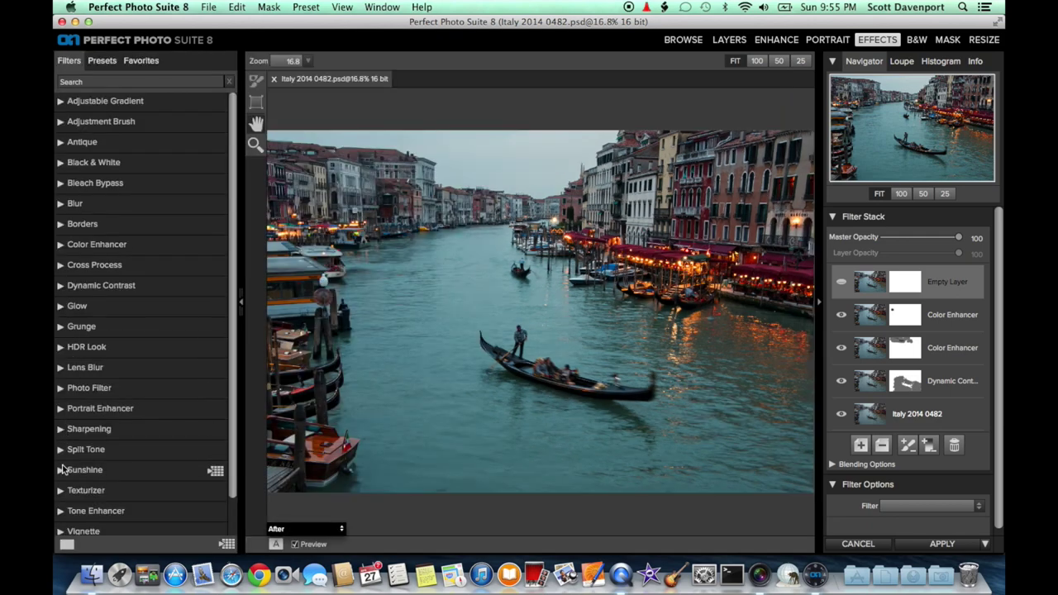
pyautogui.click(80, 470)
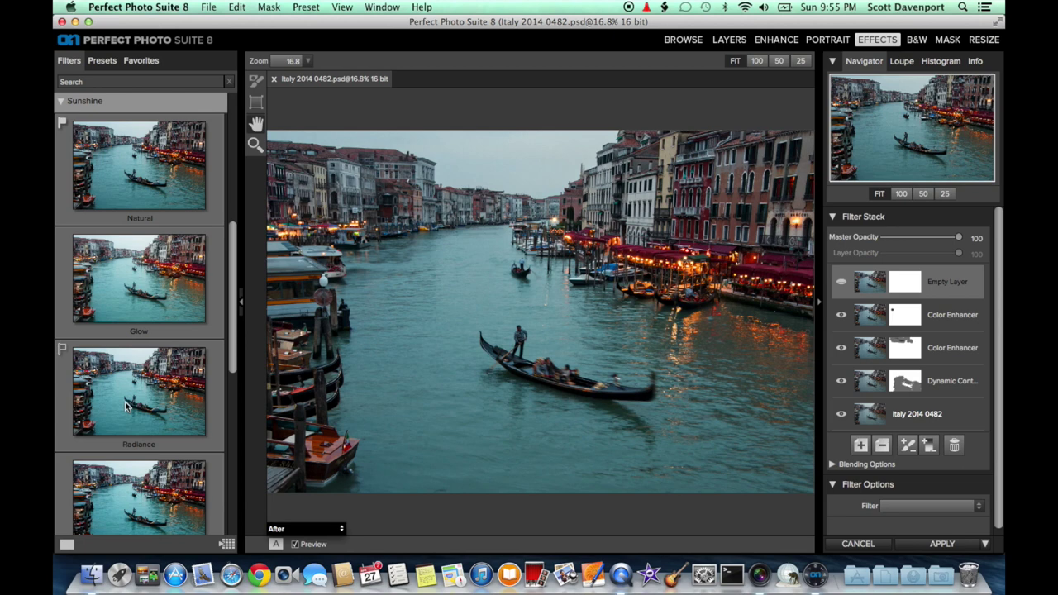
pyautogui.scroll(-2, 125, 402)
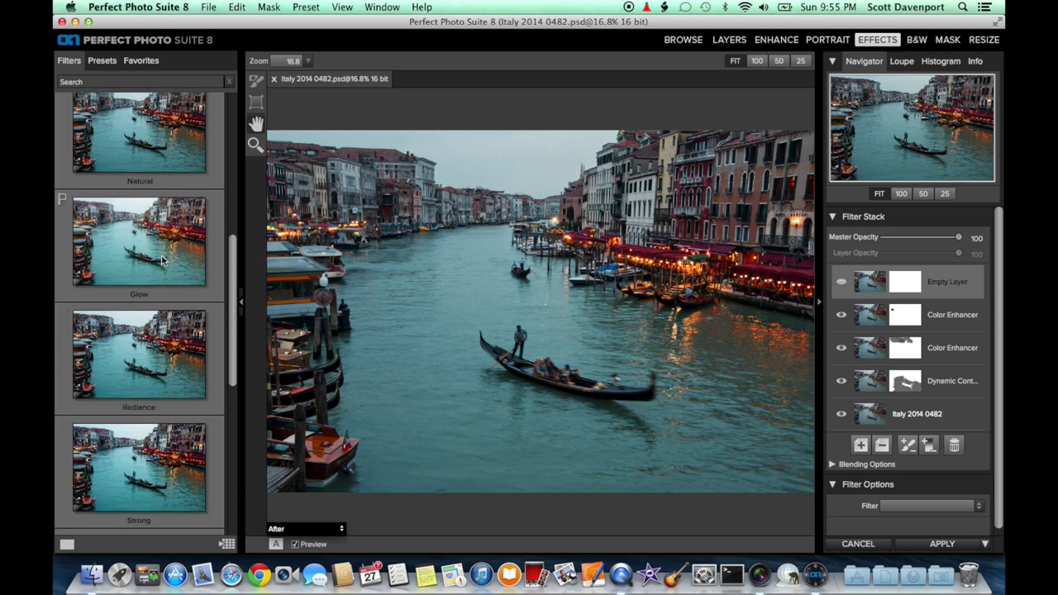
pyautogui.click(164, 334)
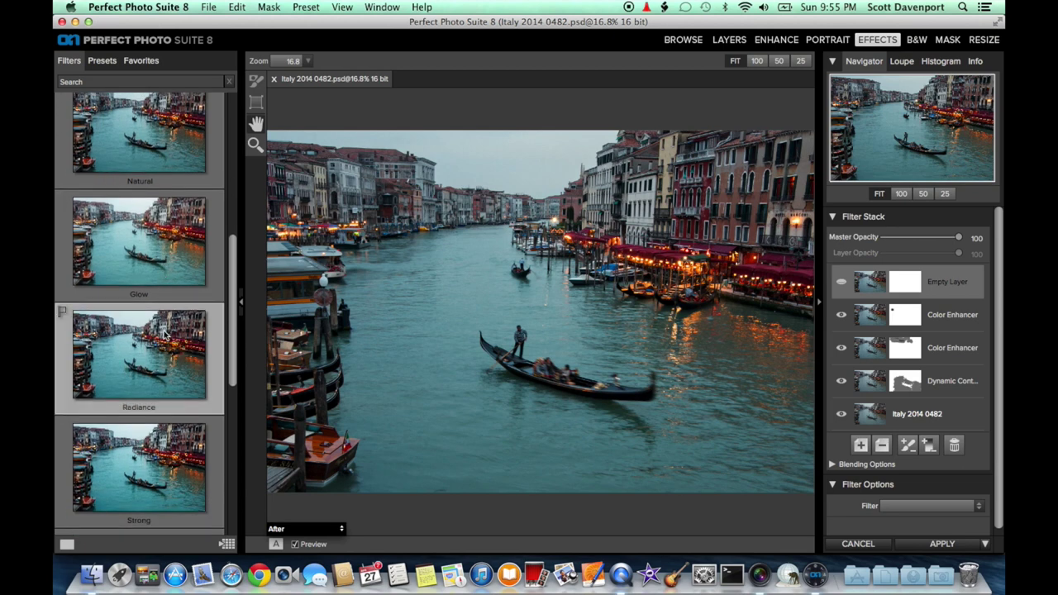
pyautogui.click(240, 299)
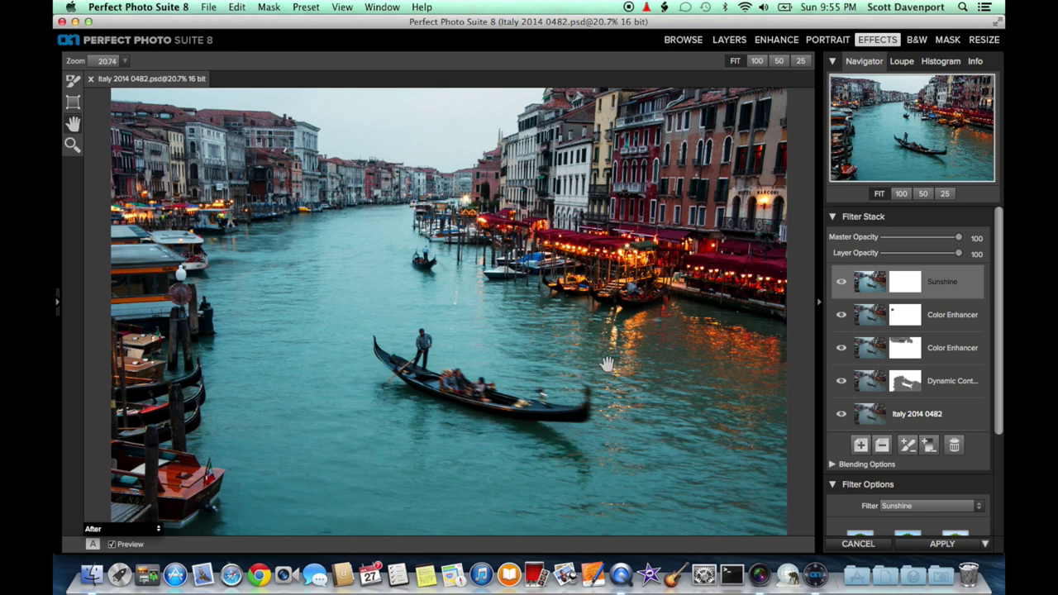
pyautogui.click(908, 134)
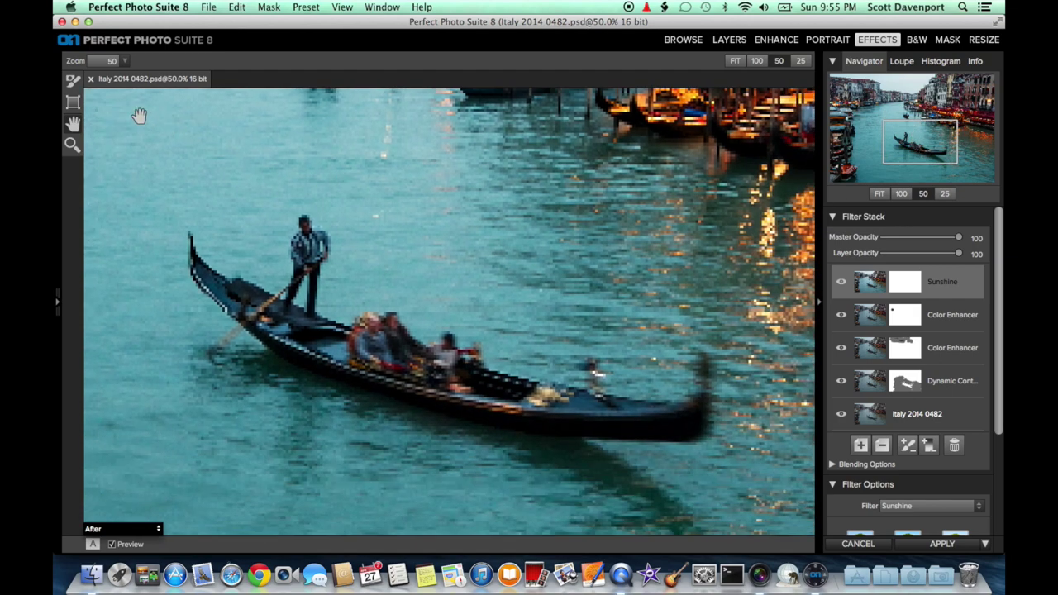
# Step: Set the masking brush to opacity 100, Perfect Brush on, size 90, with a red mask overlay
pyautogui.click(72, 82)
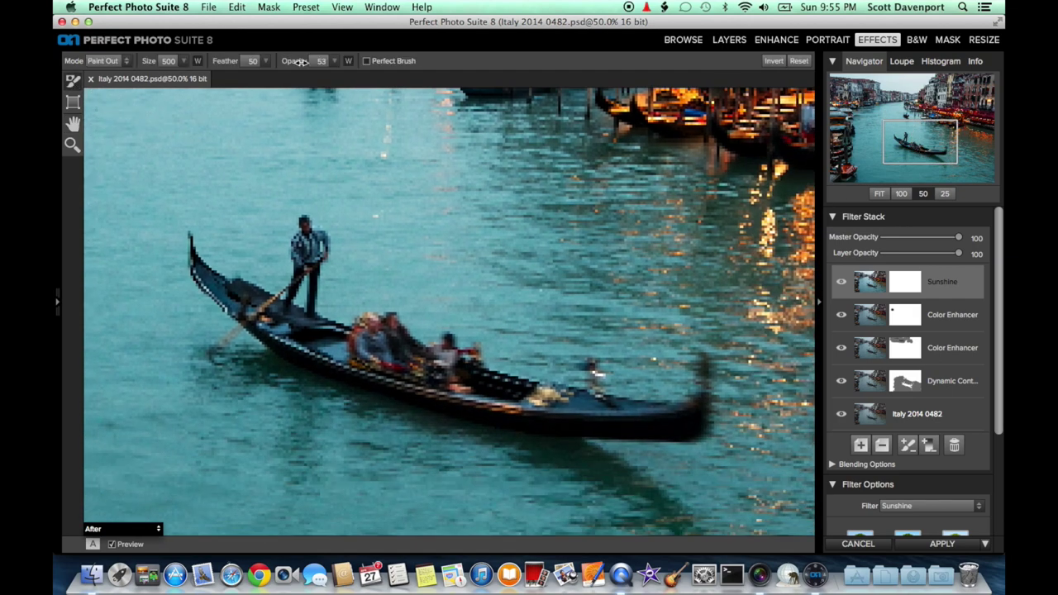
pyautogui.moveTo(299, 63); pyautogui.dragTo(348, 66)
pyautogui.click(366, 62)
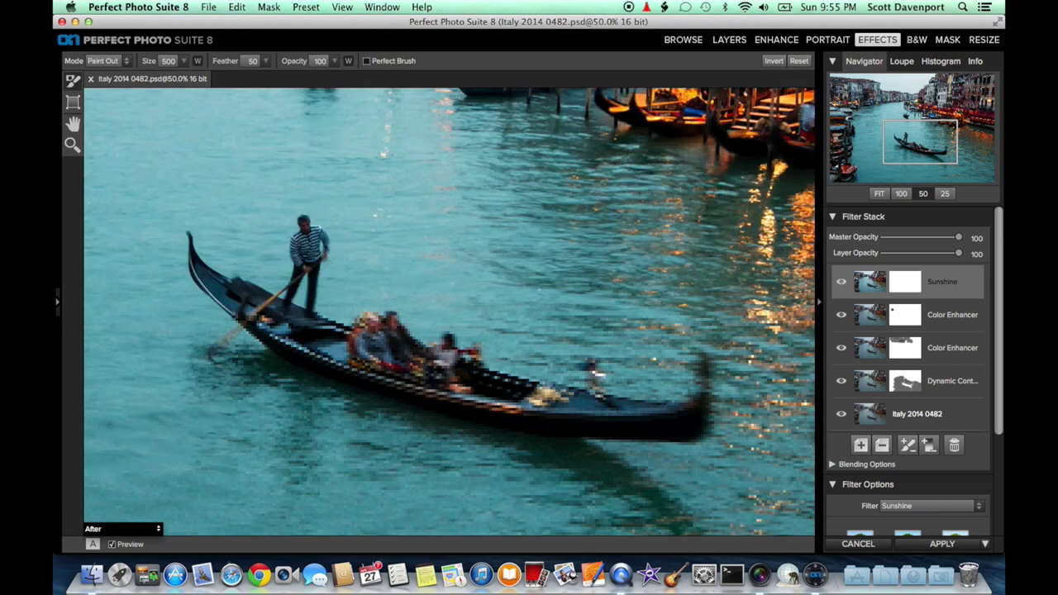
pyautogui.press('[')
pyautogui.press('[')
pyautogui.press('[')
pyautogui.press('[')
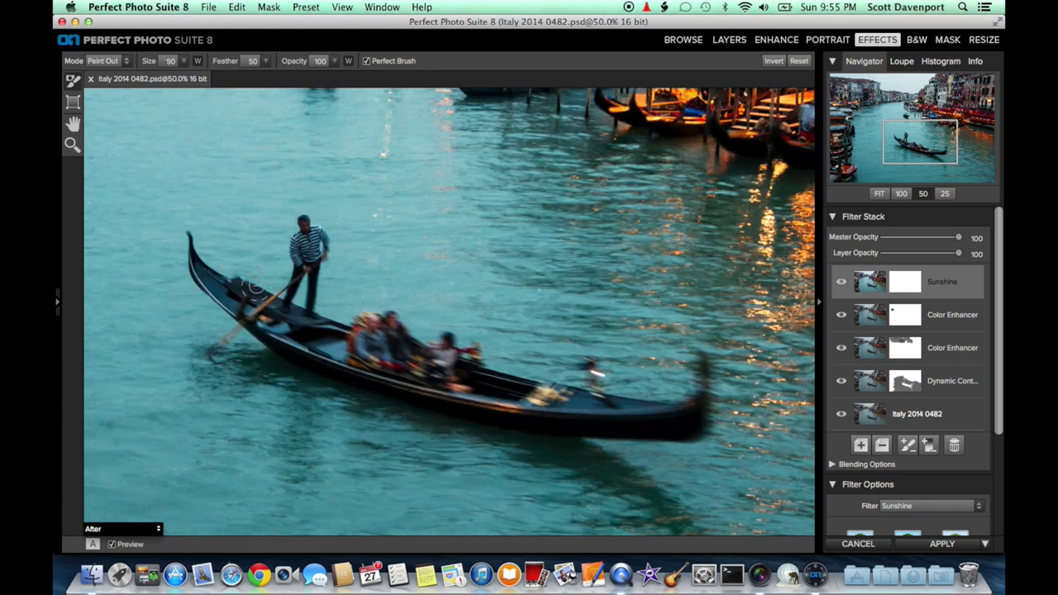
pyautogui.click(124, 529)
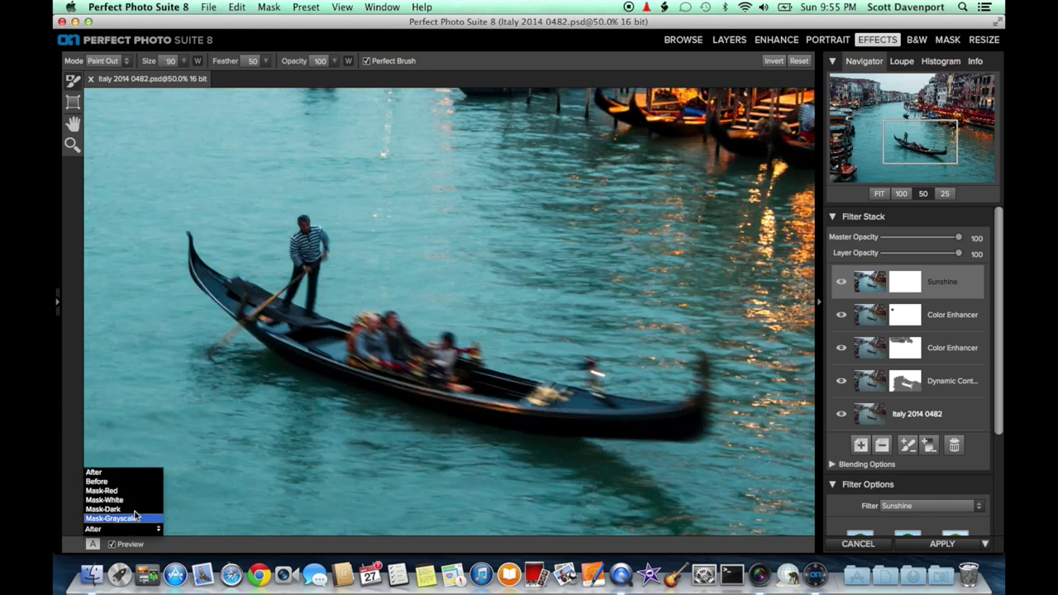
pyautogui.click(111, 517)
# Step: Paint the mask over the gondola, passengers and gondolier, then return to the After preview at fit
pyautogui.moveTo(196, 276)
pyautogui.mouseDown()
pyautogui.moveTo(316, 324)
pyautogui.moveTo(251, 301)
pyautogui.moveTo(249, 315)
pyautogui.moveTo(274, 330)
pyautogui.moveTo(341, 353)
pyautogui.moveTo(327, 333)
pyautogui.moveTo(346, 337)
pyautogui.moveTo(270, 332)
pyautogui.moveTo(310, 361)
pyautogui.moveTo(366, 380)
pyautogui.moveTo(318, 366)
pyautogui.moveTo(300, 340)
pyautogui.moveTo(391, 383)
pyautogui.moveTo(482, 407)
pyautogui.moveTo(688, 425)
pyautogui.moveTo(544, 422)
pyautogui.moveTo(407, 400)
pyautogui.moveTo(365, 387)
pyautogui.moveTo(376, 331)
pyautogui.moveTo(539, 395)
pyautogui.moveTo(443, 395)
pyautogui.moveTo(365, 363)
pyautogui.moveTo(556, 412)
pyautogui.moveTo(682, 415)
pyautogui.moveTo(509, 385)
pyautogui.mouseUp()
pyautogui.moveTo(449, 340)
pyautogui.mouseDown()
pyautogui.moveTo(290, 305)
pyautogui.moveTo(304, 224)
pyautogui.moveTo(294, 292)
pyautogui.moveTo(314, 259)
pyautogui.moveTo(307, 317)
pyautogui.moveTo(319, 239)
pyautogui.mouseUp()
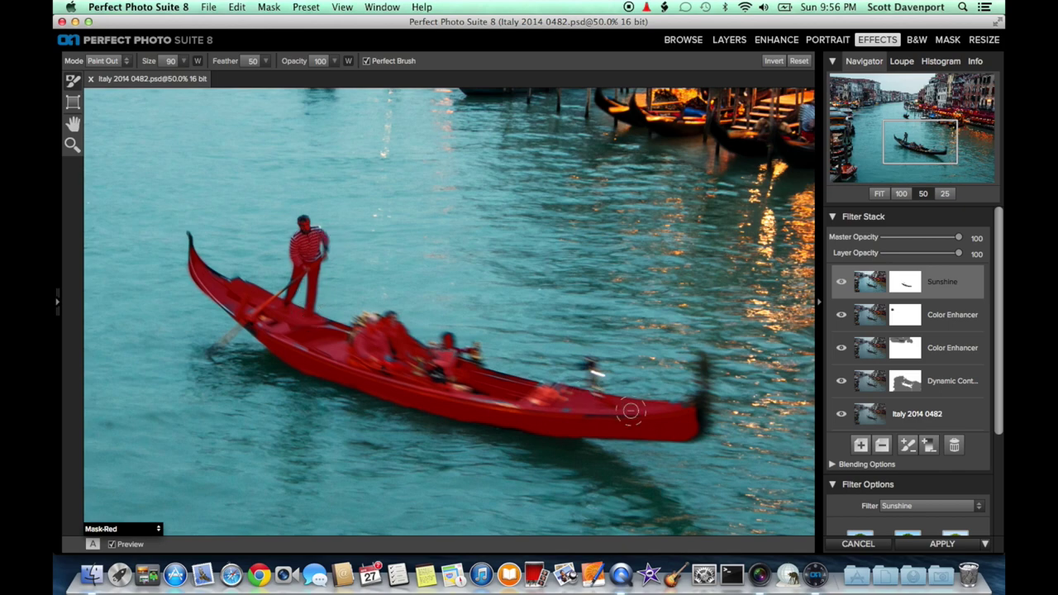
pyautogui.moveTo(631, 408); pyautogui.dragTo(703, 405)
pyautogui.click(124, 528)
pyautogui.click(108, 471)
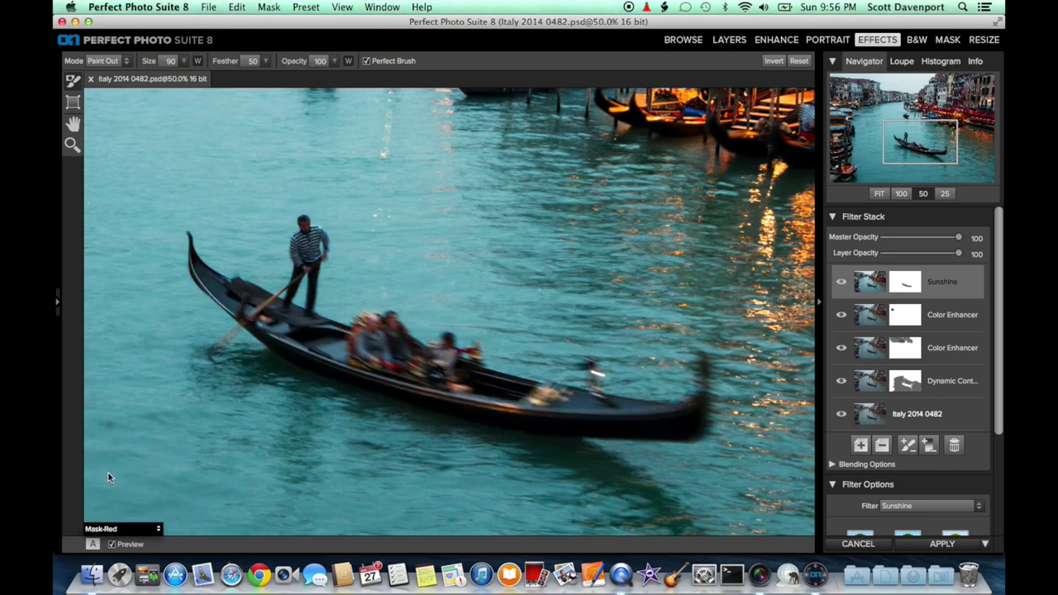
pyautogui.click(882, 194)
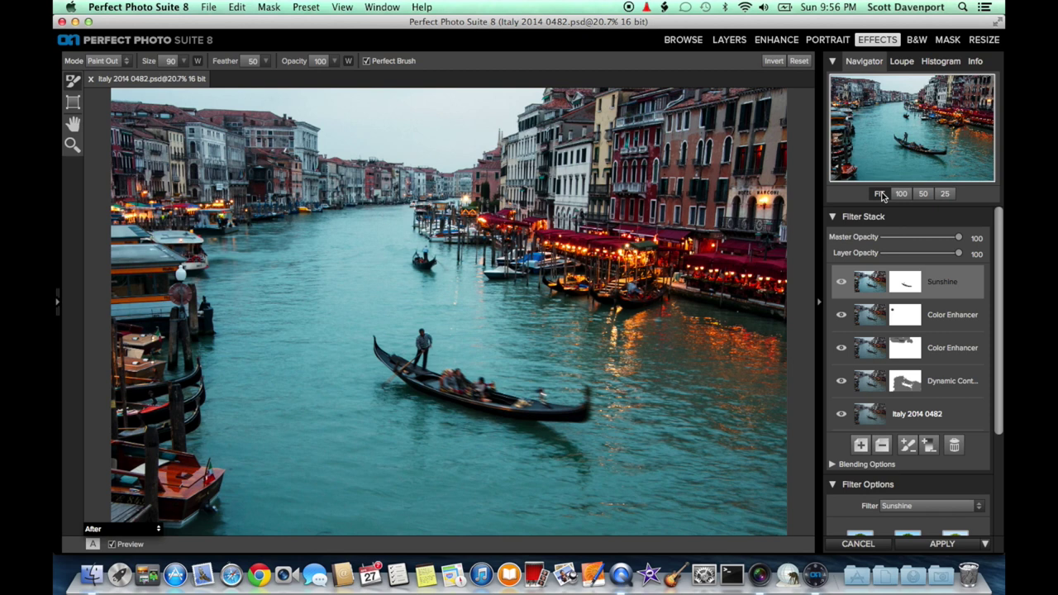
# Step: Add a Tone Enhancer layer with the Clarity preset and lower its layer opacity to 86
pyautogui.click(861, 446)
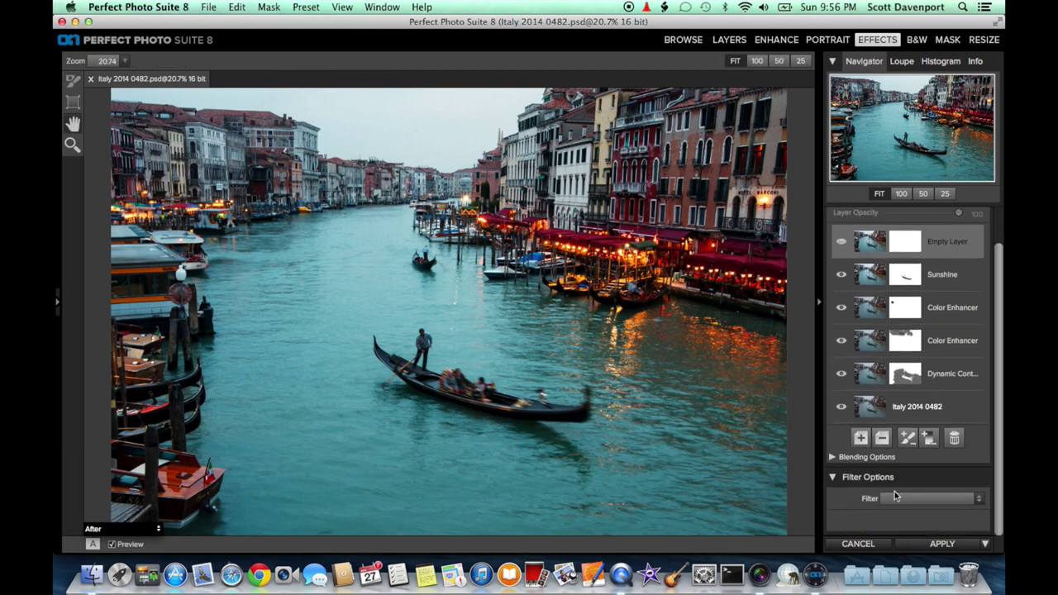
pyautogui.click(894, 499)
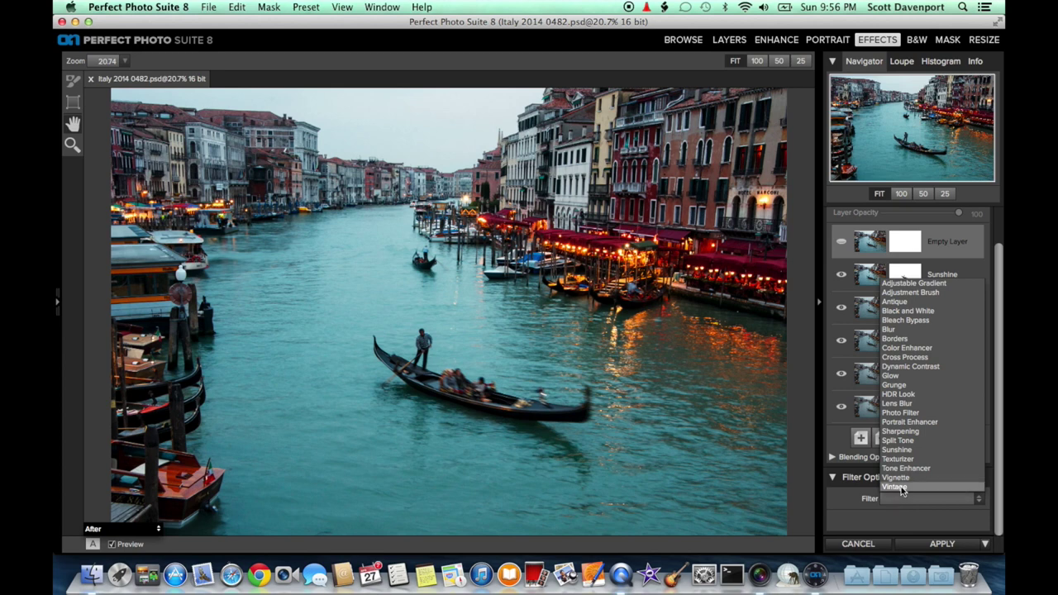
pyautogui.click(921, 469)
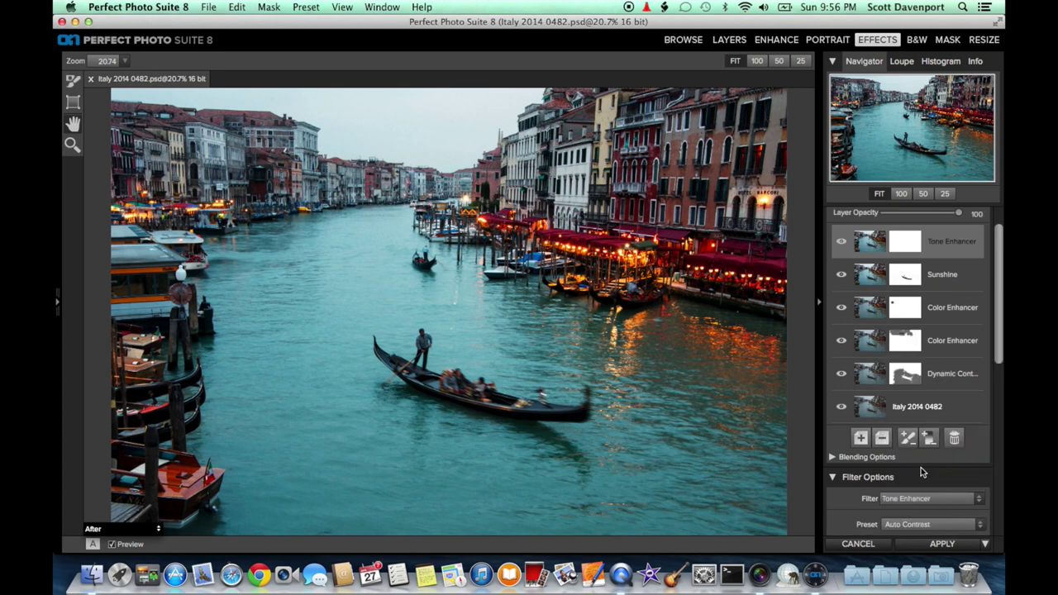
pyautogui.scroll(-1, 921, 467)
pyautogui.click(916, 491)
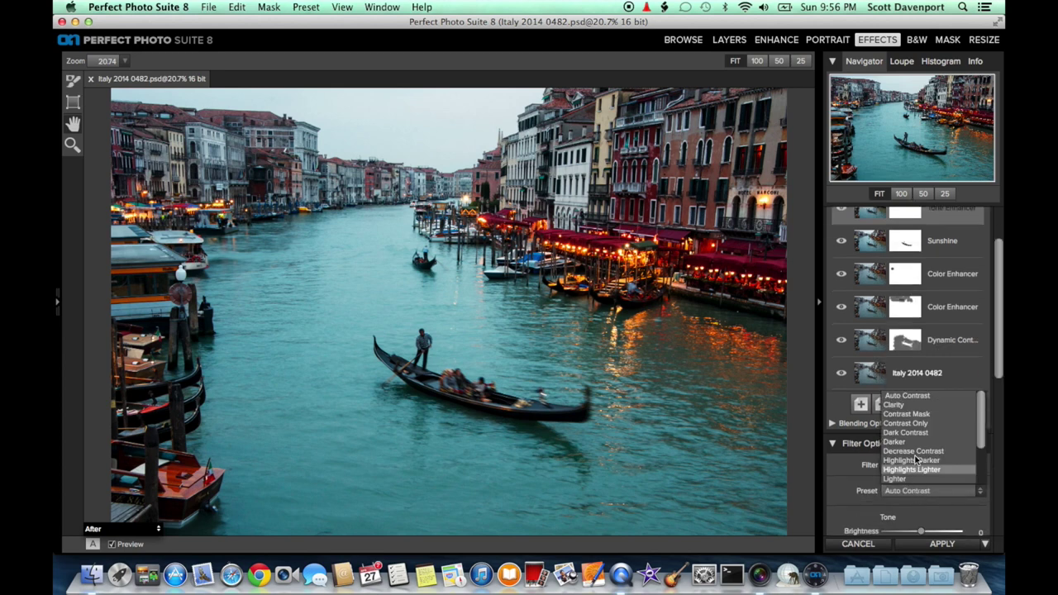
pyautogui.click(914, 405)
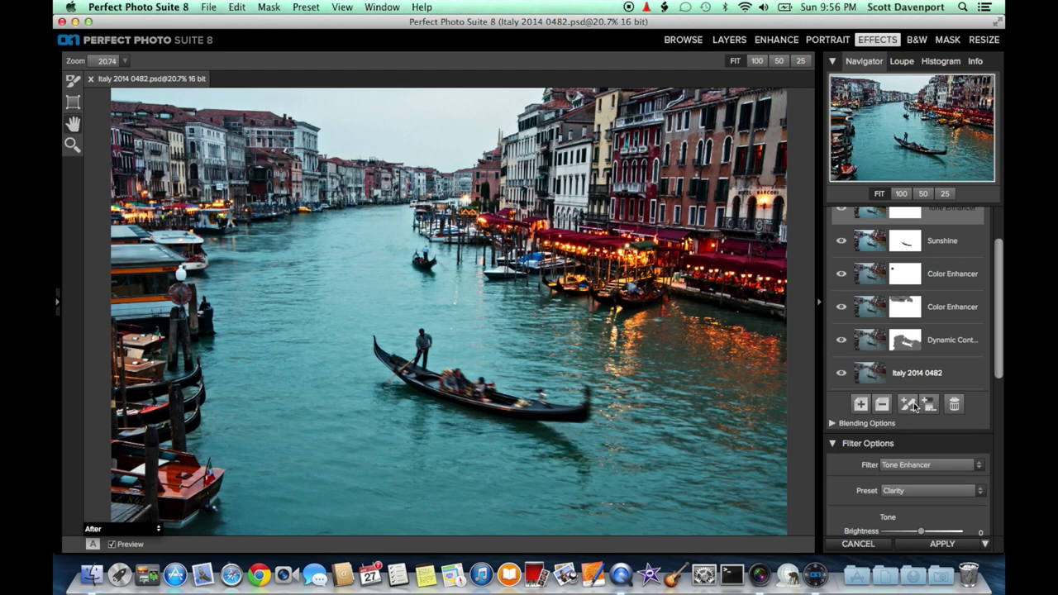
pyautogui.scroll(2, 968, 273)
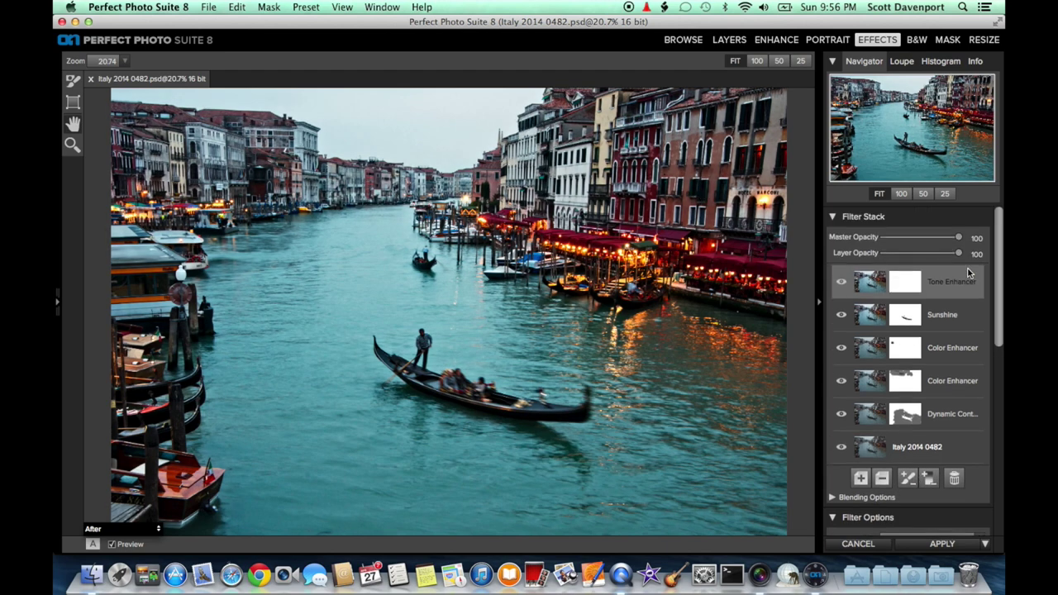
pyautogui.moveTo(958, 256); pyautogui.dragTo(949, 259)
# Step: Copy the Dynamic Contrast layer's mask onto Tone Enhancer, then add an Adjustment Brush layer
pyautogui.click(950, 419)
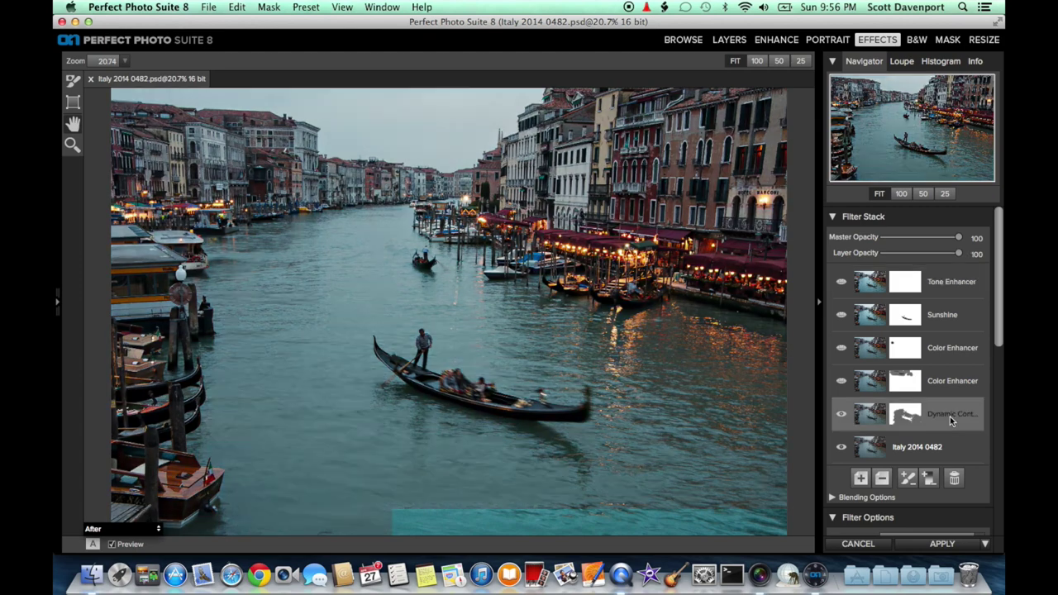
pyautogui.click(272, 9)
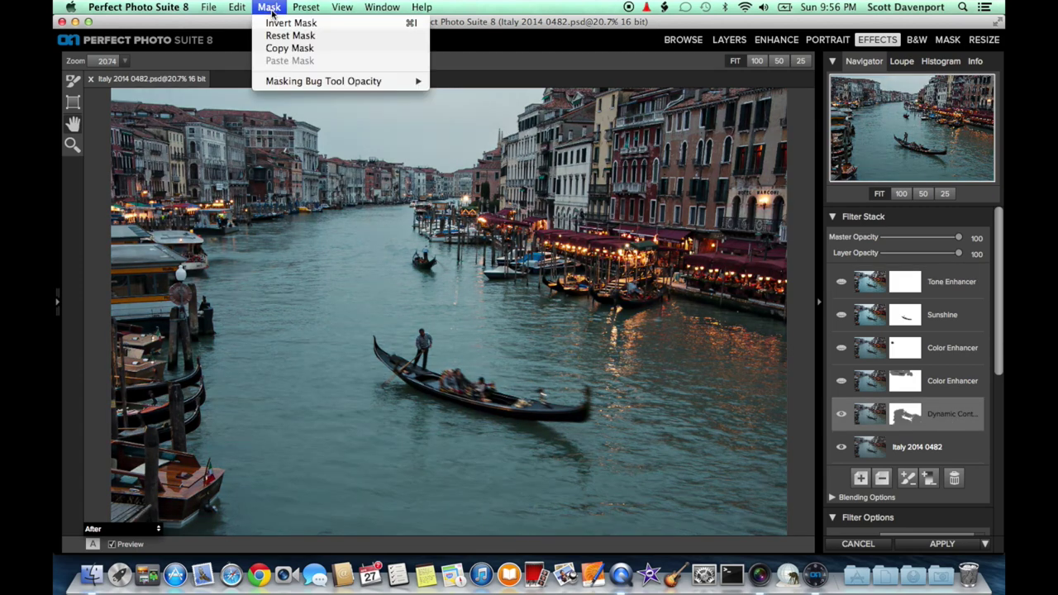
pyautogui.click(281, 46)
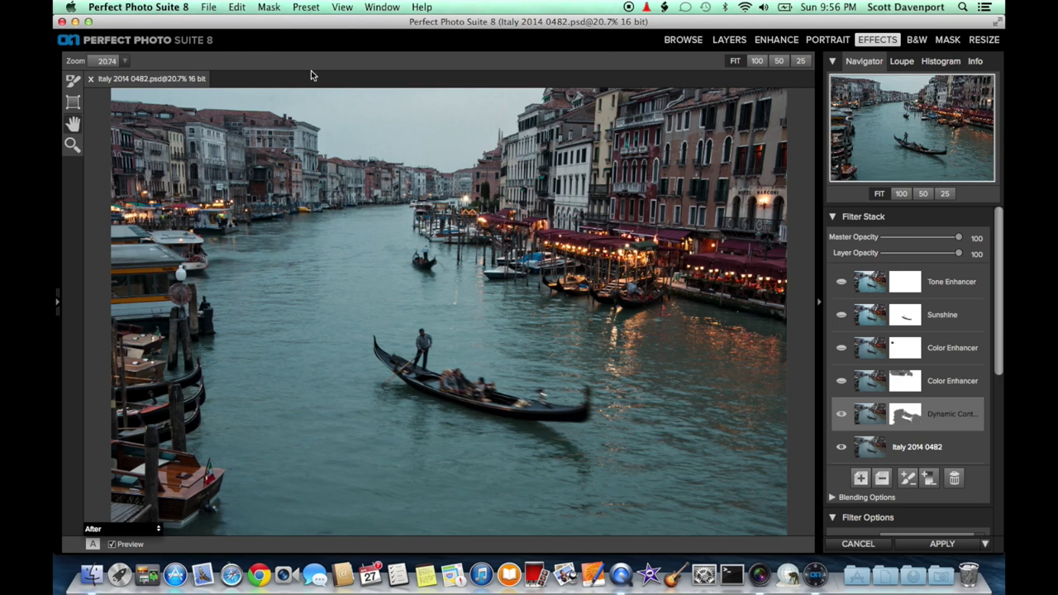
pyautogui.click(952, 293)
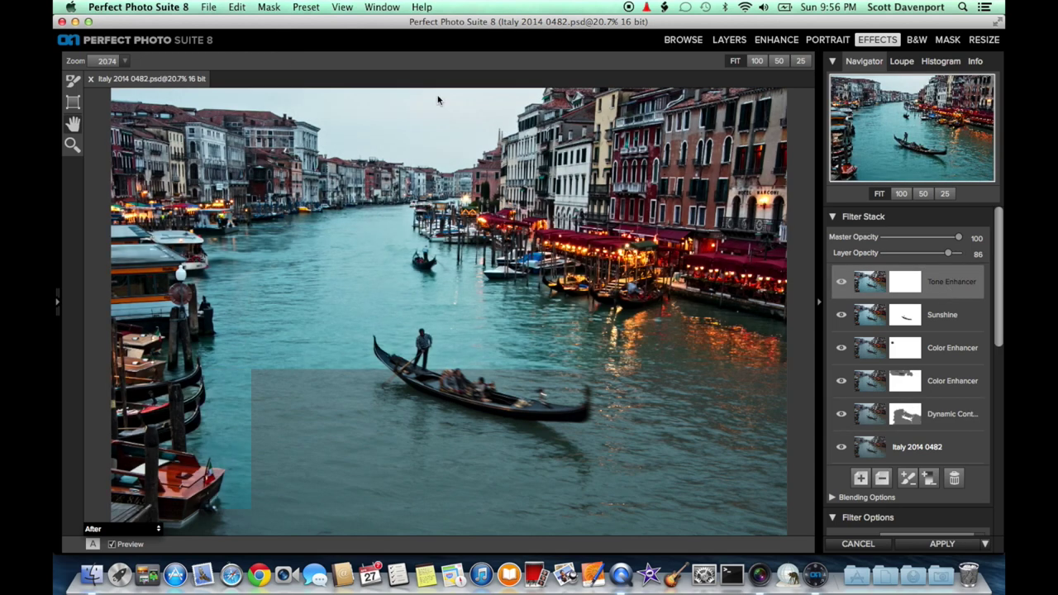
pyautogui.click(269, 7)
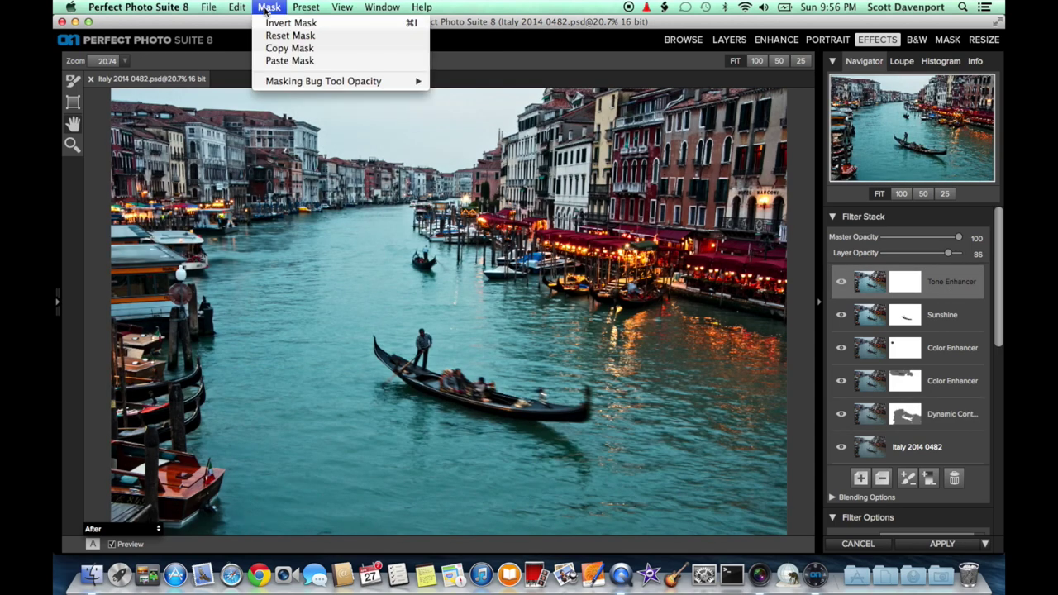
pyautogui.click(273, 61)
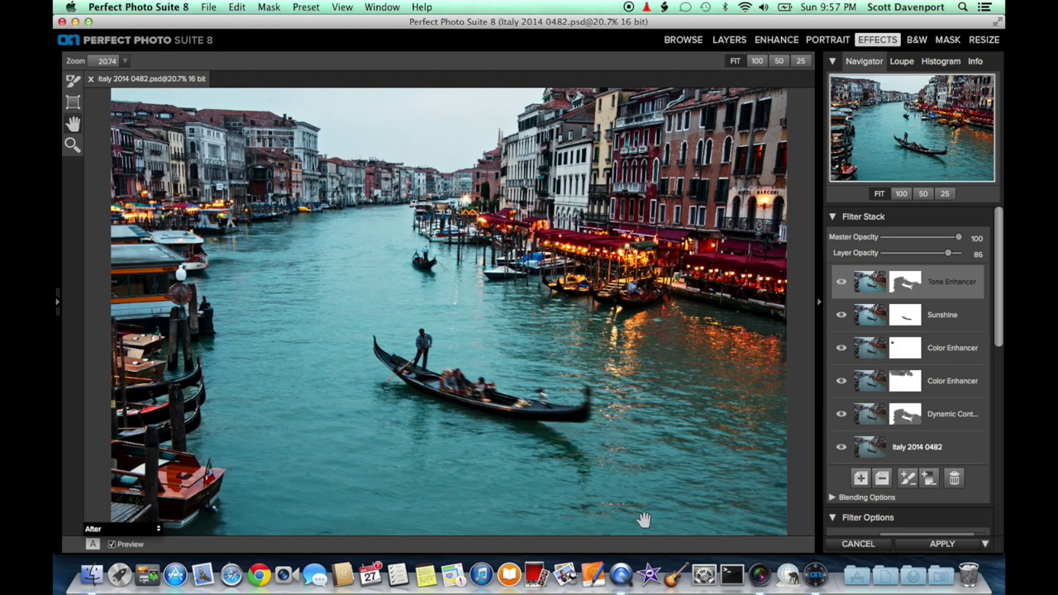
pyautogui.click(906, 479)
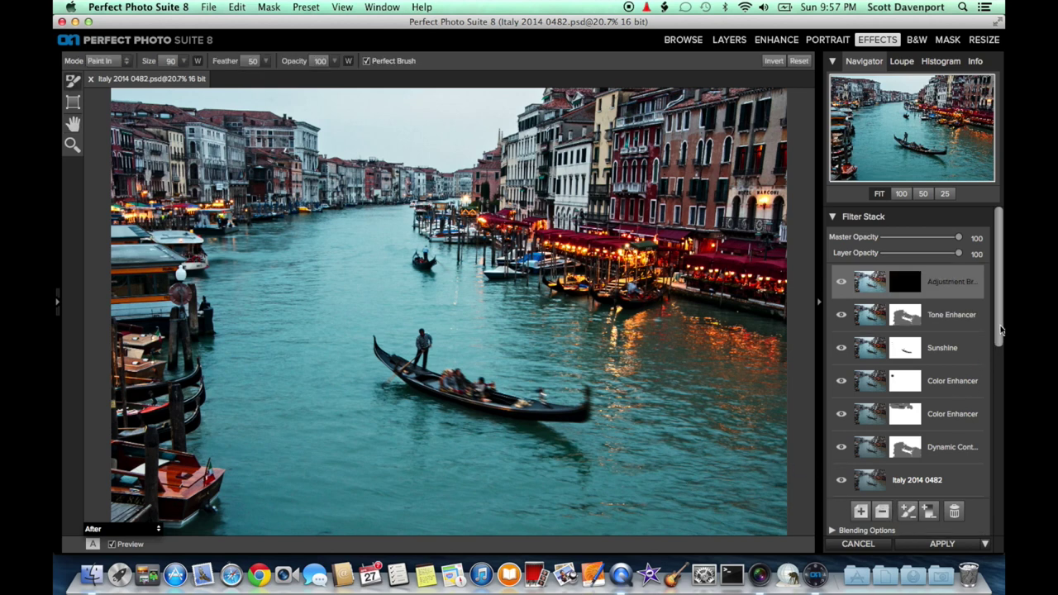
# Step: Switch the adjustment brush to Darken, enlarge it to size 500, and paint across the sky
pyautogui.scroll(-5, 1000, 331)
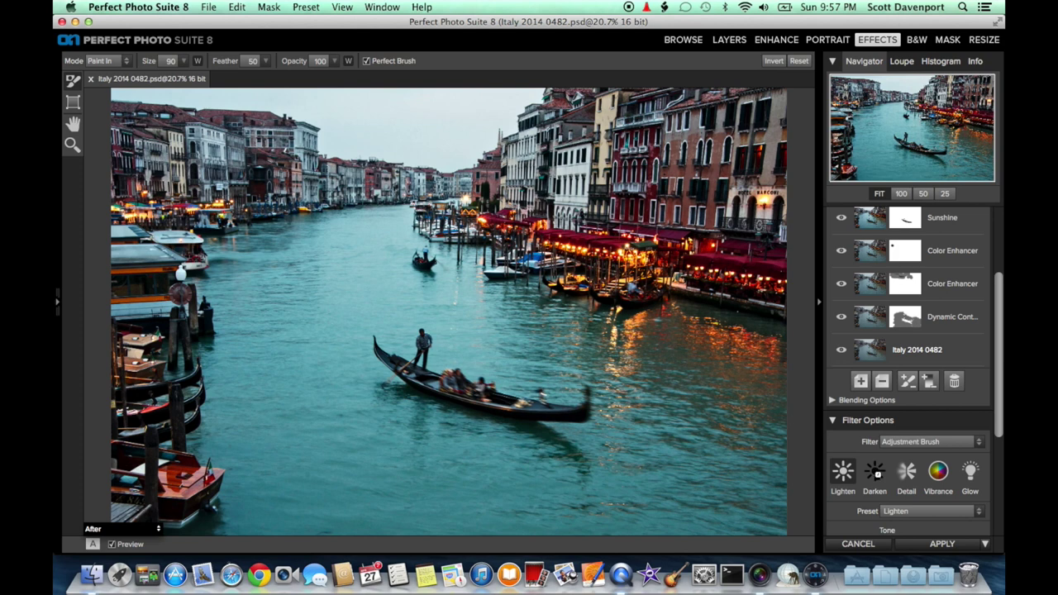
pyautogui.click(875, 472)
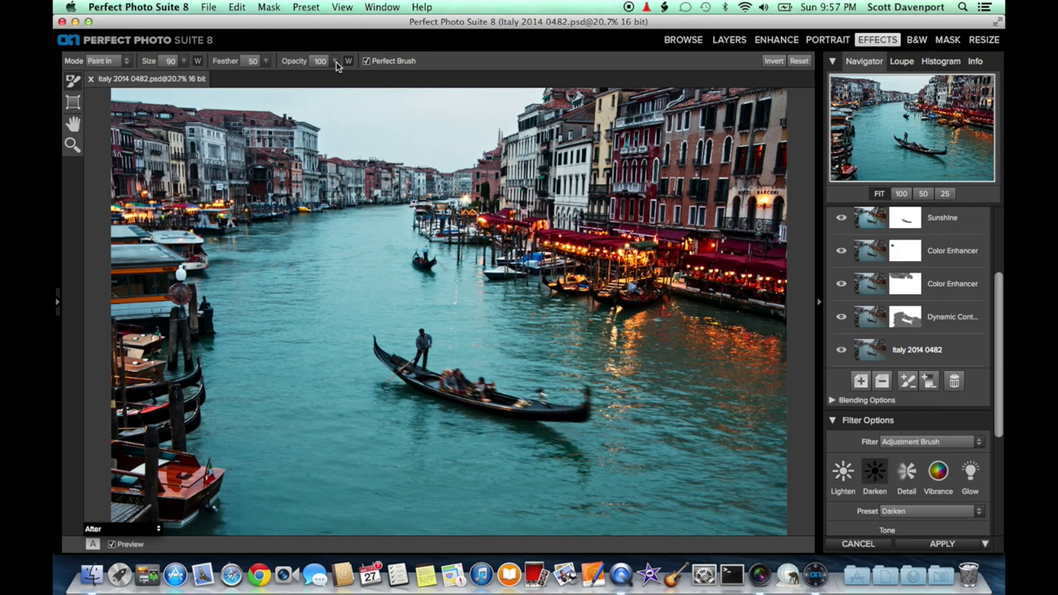
pyautogui.press(']')
pyautogui.press(']')
pyautogui.press(']')
pyautogui.moveTo(367, 108); pyautogui.dragTo(501, 97)
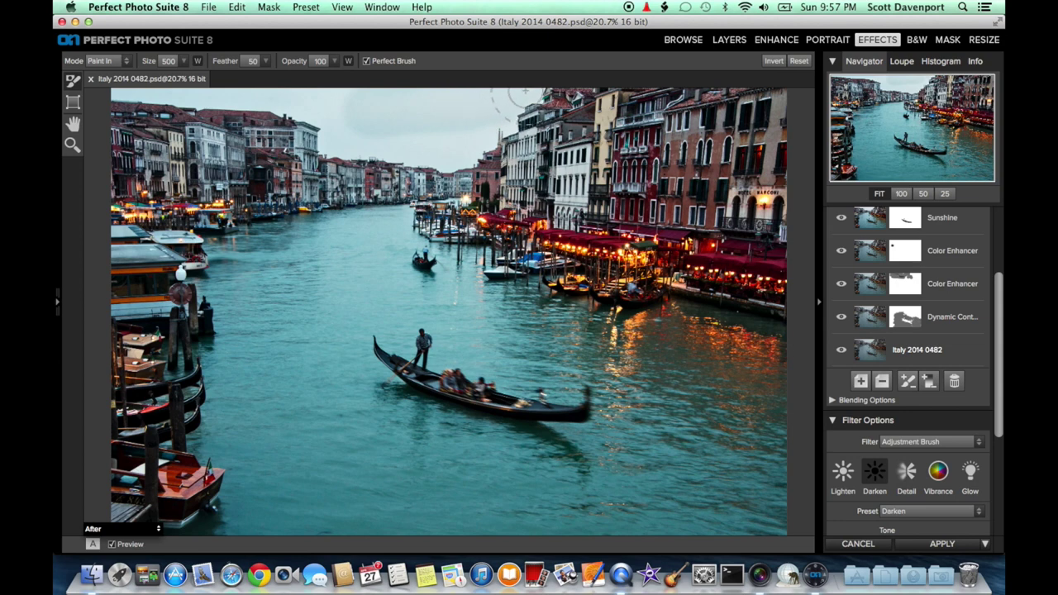
pyautogui.moveTo(483, 126)
pyautogui.mouseDown()
pyautogui.moveTo(462, 142)
pyautogui.moveTo(335, 141)
pyautogui.moveTo(330, 108)
pyautogui.moveTo(302, 99)
pyautogui.moveTo(126, 93)
pyautogui.moveTo(182, 98)
pyautogui.mouseUp()
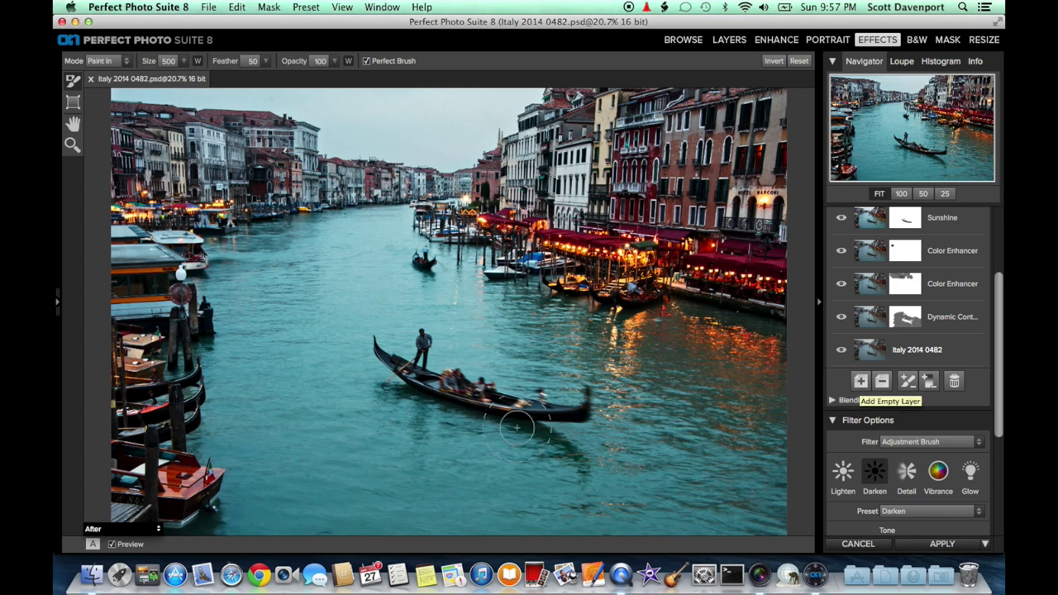
# Step: Add a new adjustment brush layer and copy the Sunshine layer's mask
pyautogui.click(907, 381)
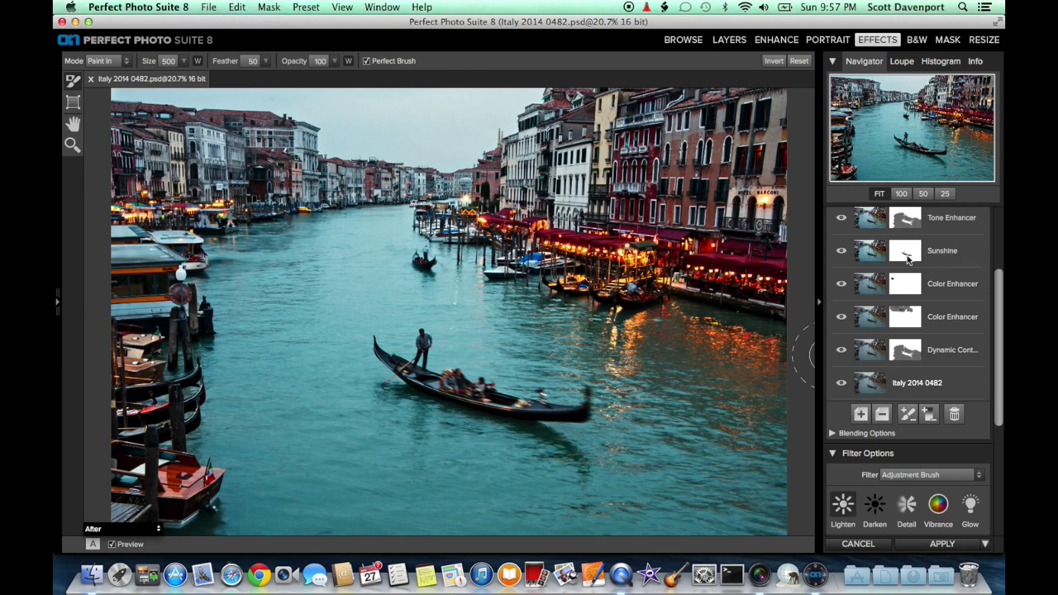
pyautogui.click(934, 256)
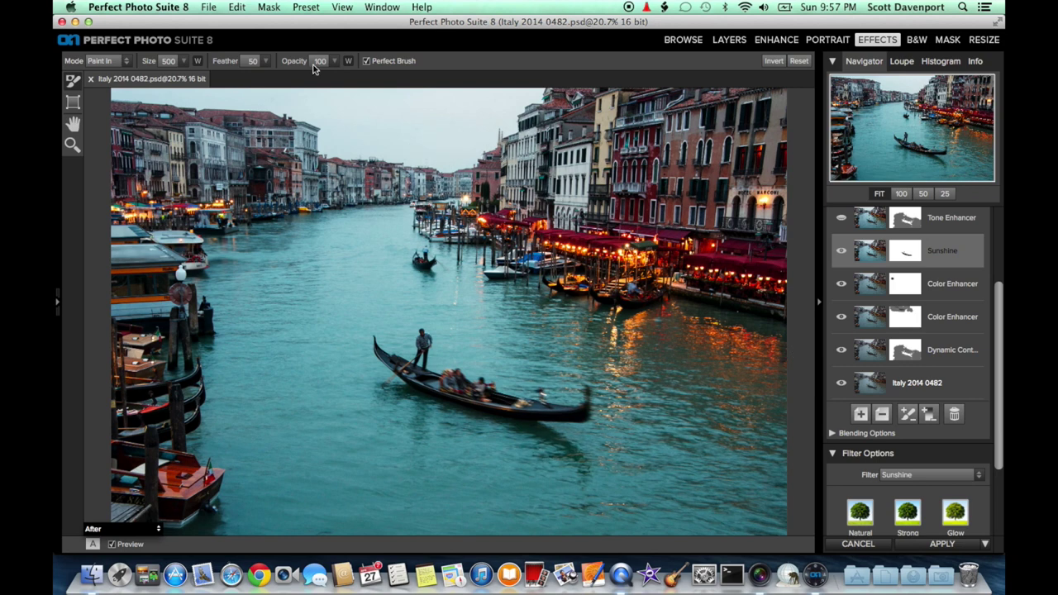
pyautogui.click(272, 6)
pyautogui.click(285, 47)
# Step: Paste the Sunshine mask onto the new top layer and invert it
pyautogui.scroll(3, 996, 235)
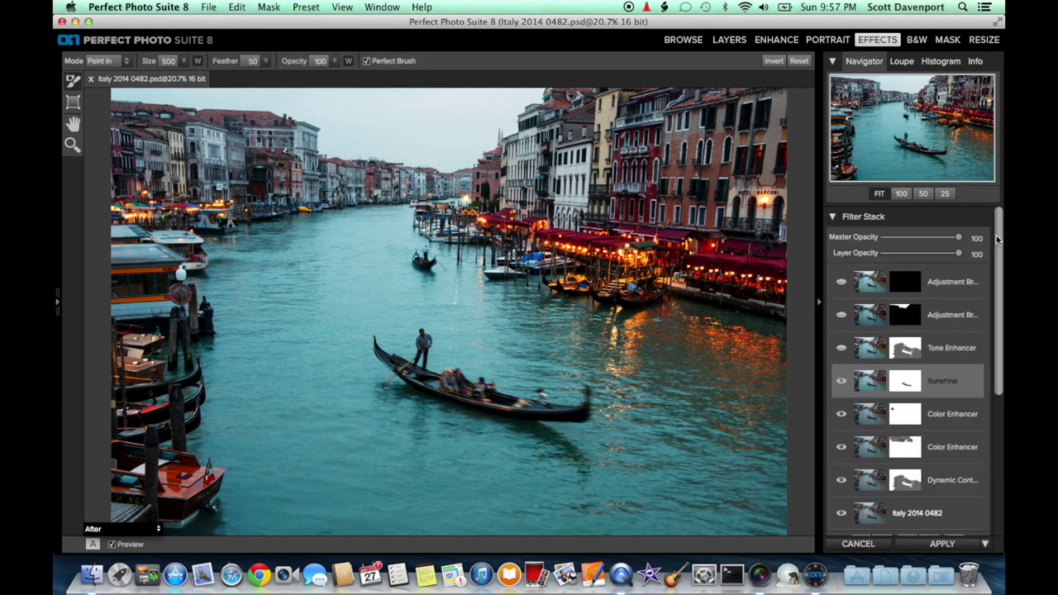
pyautogui.click(952, 287)
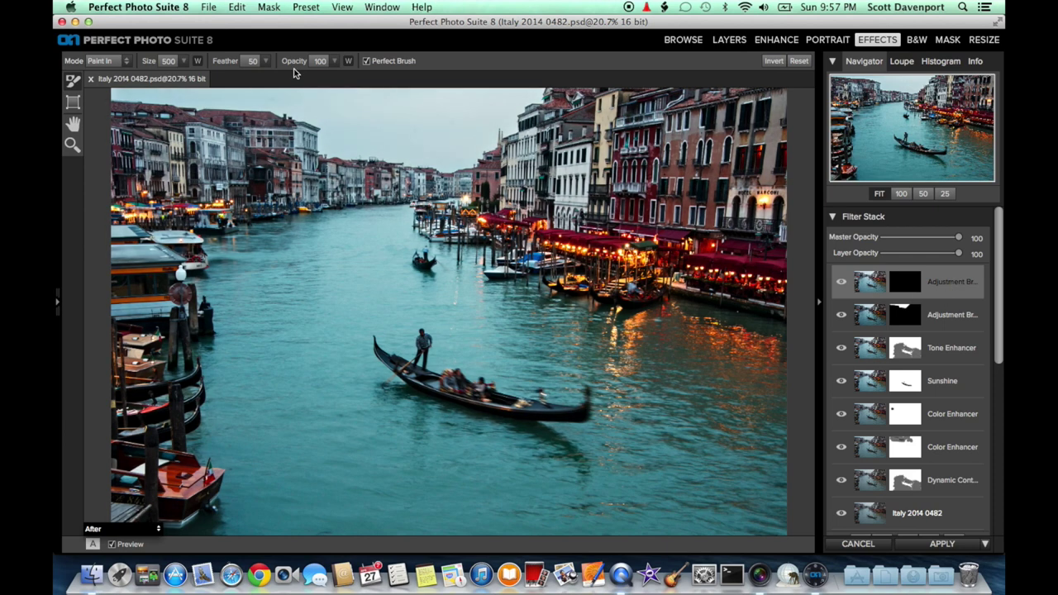
pyautogui.click(273, 7)
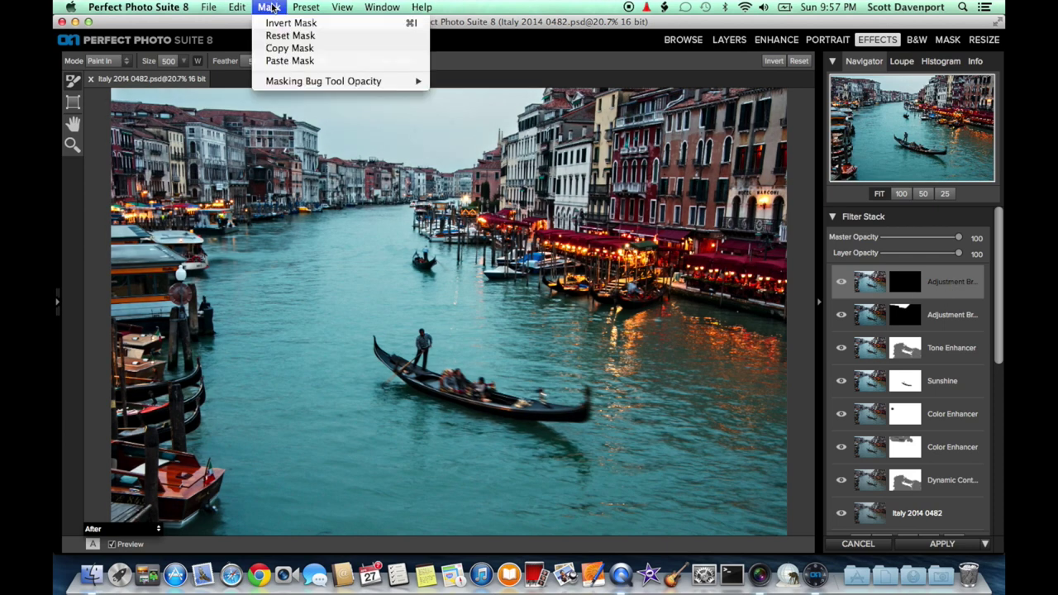
pyautogui.click(284, 60)
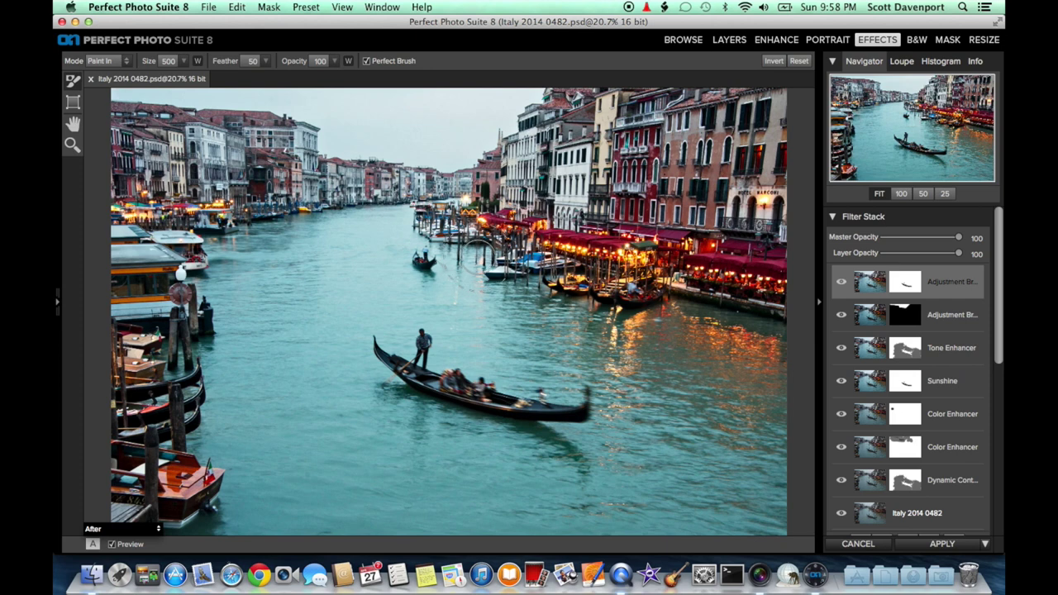
pyautogui.click(777, 62)
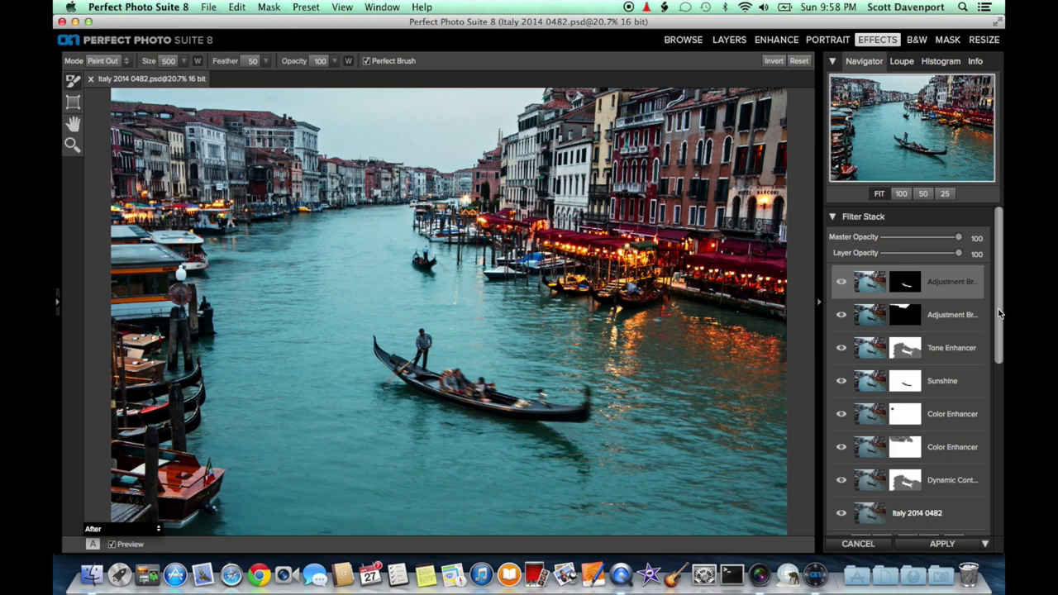
pyautogui.scroll(-5, 999, 313)
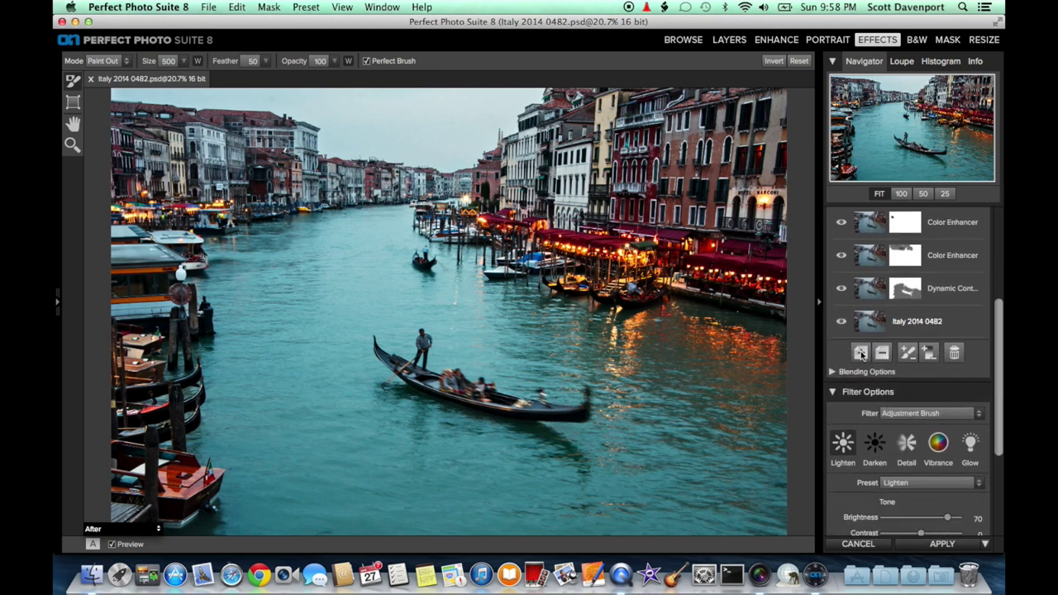
# Step: Add a Vignette layer using the Big Softy preset
pyautogui.click(861, 354)
pyautogui.click(913, 497)
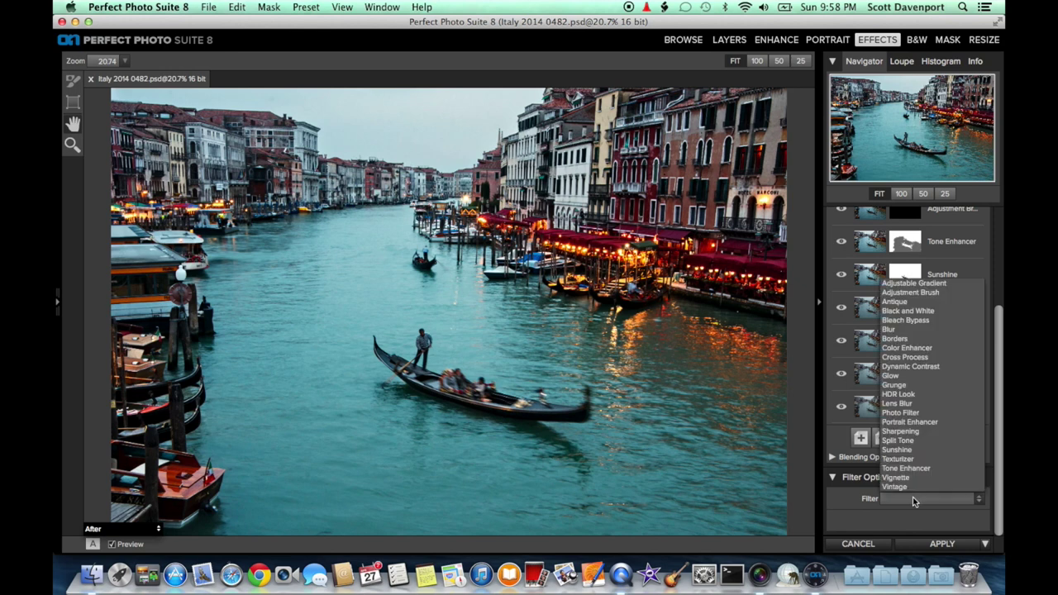
pyautogui.click(915, 481)
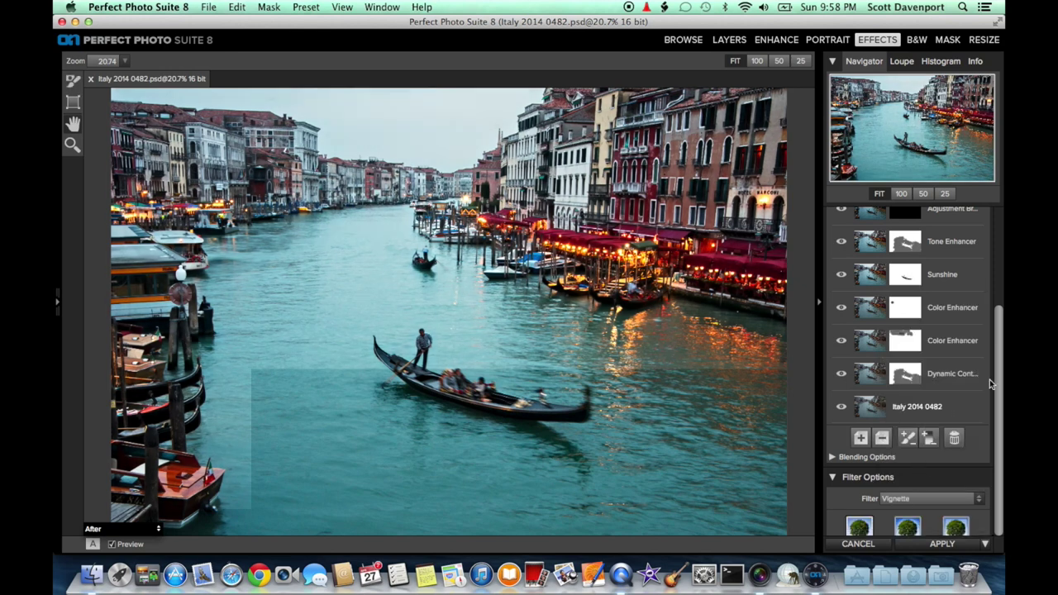
pyautogui.scroll(-5, 1000, 340)
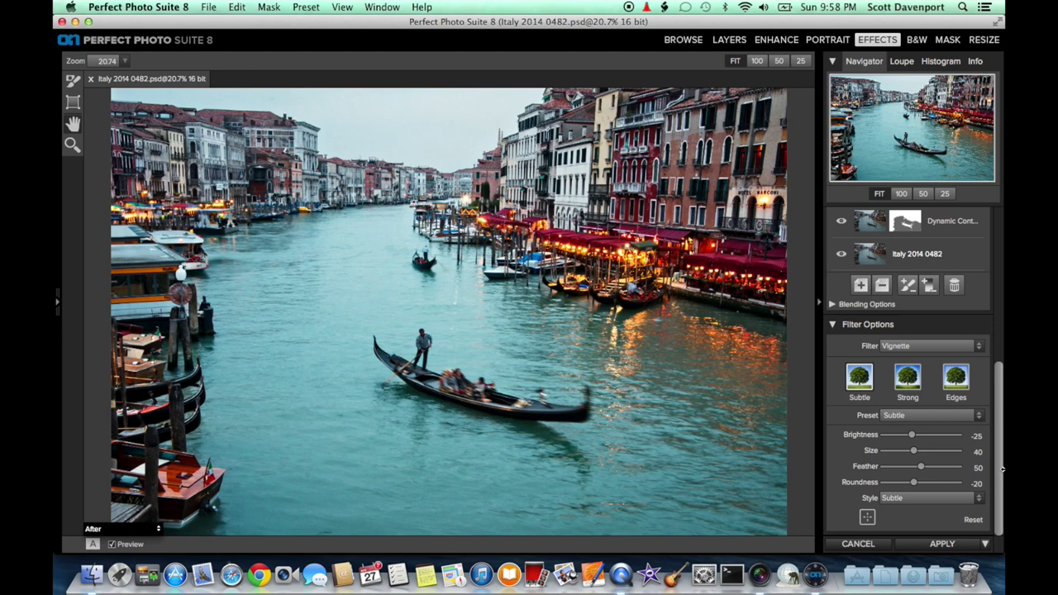
pyautogui.click(909, 414)
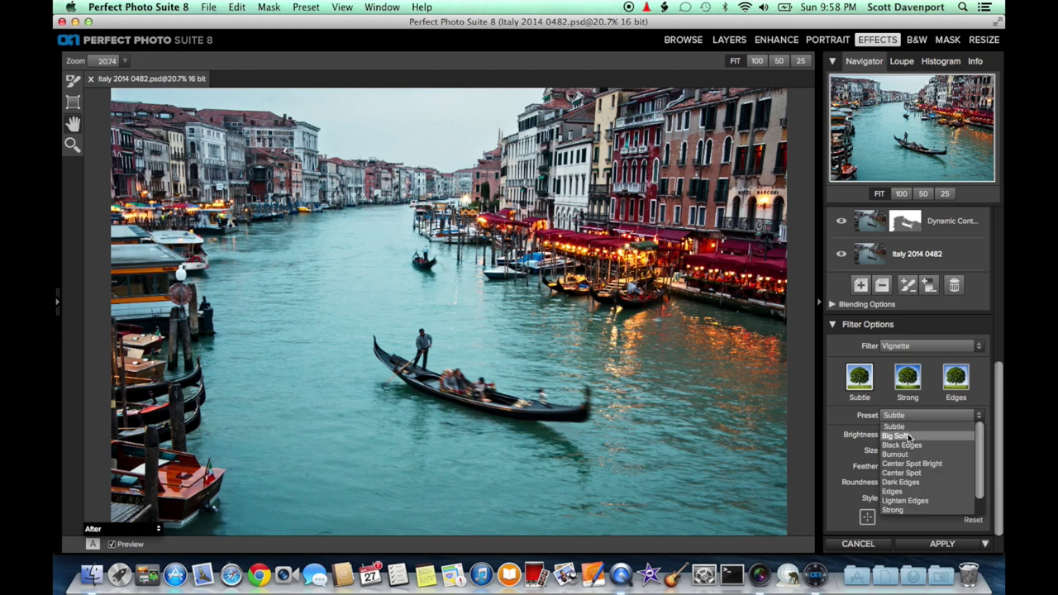
pyautogui.click(909, 436)
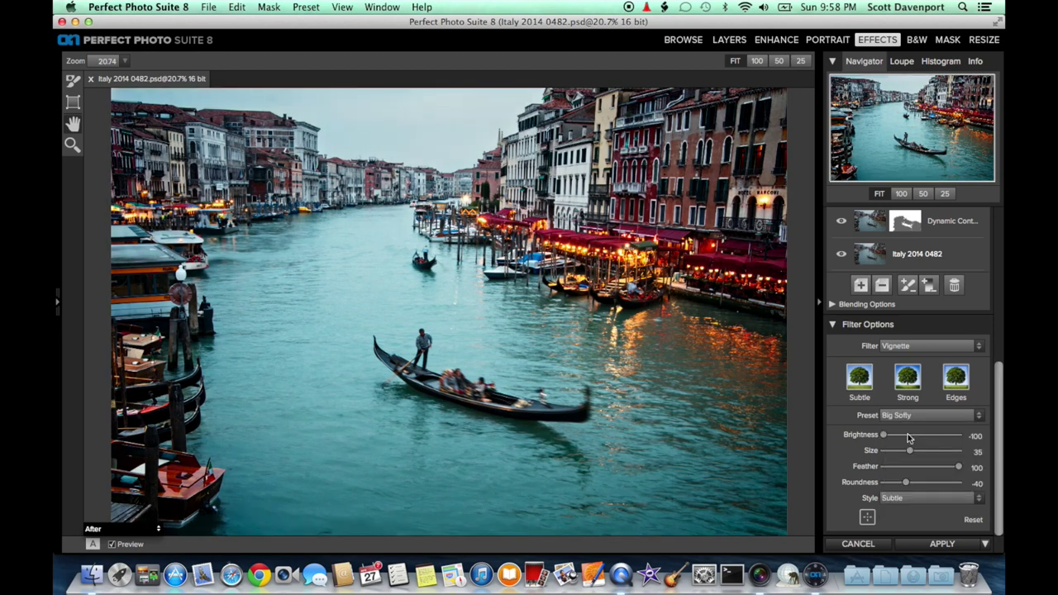
# Step: Set the vignette size to 61, centre it on the canal, and feather it to 100
pyautogui.moveTo(956, 468); pyautogui.dragTo(882, 468)
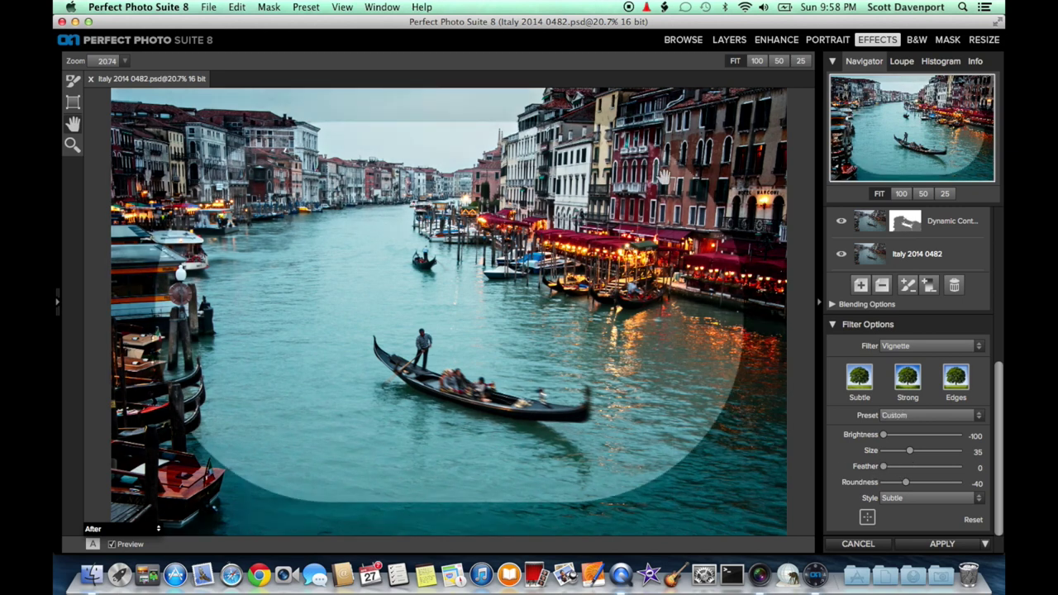
pyautogui.click(929, 452)
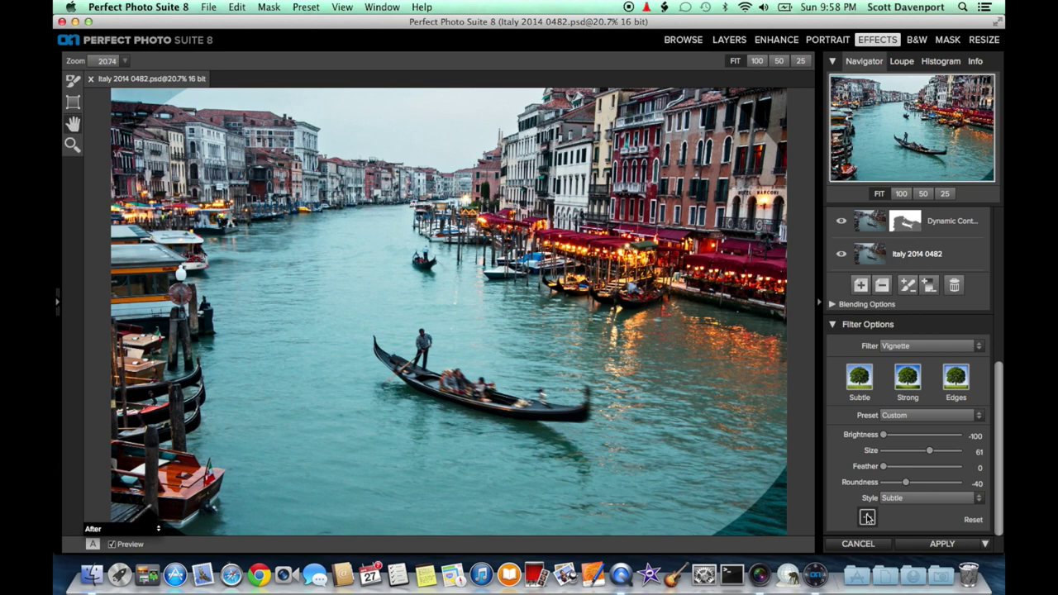
pyautogui.click(511, 323)
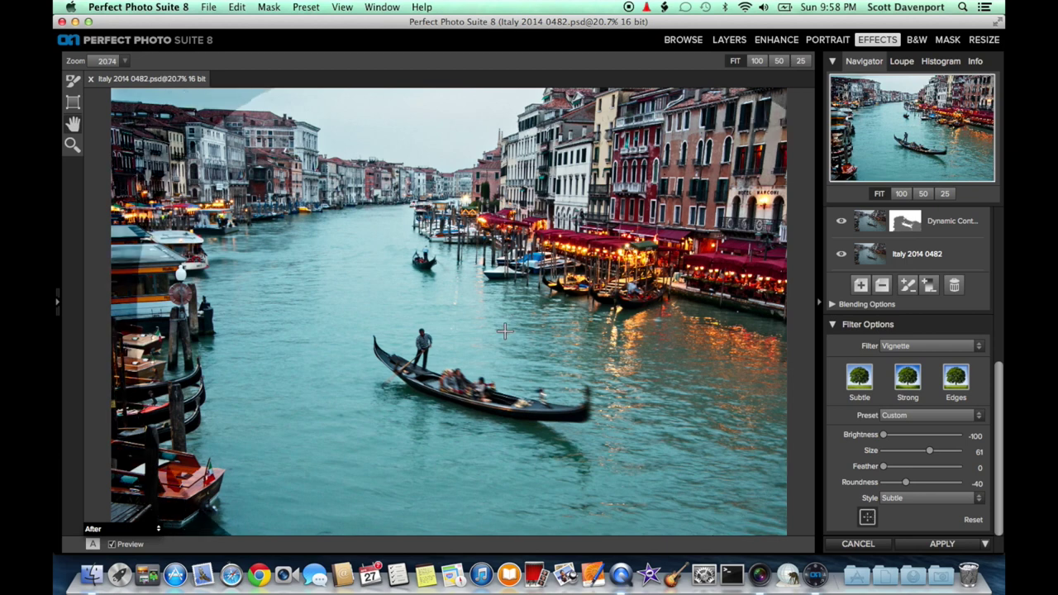
pyautogui.click(487, 334)
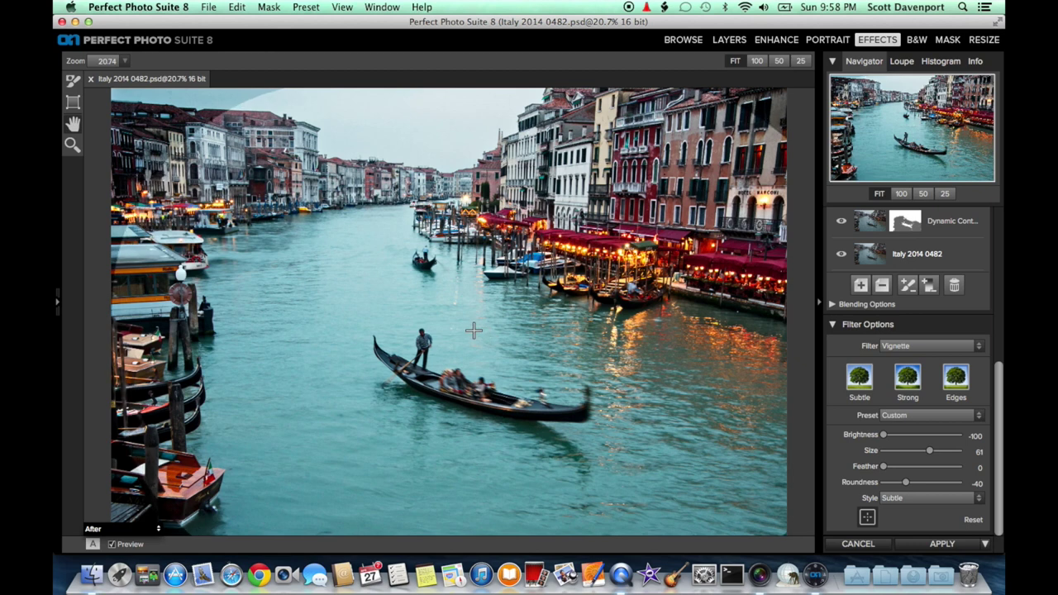
pyautogui.click(479, 338)
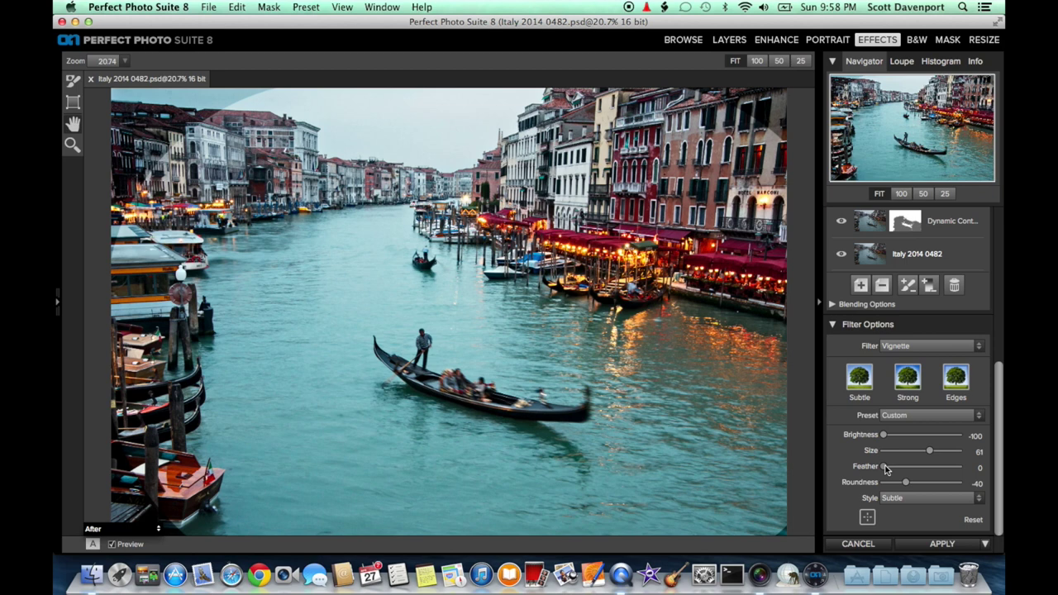
pyautogui.moveTo(884, 468); pyautogui.dragTo(960, 468)
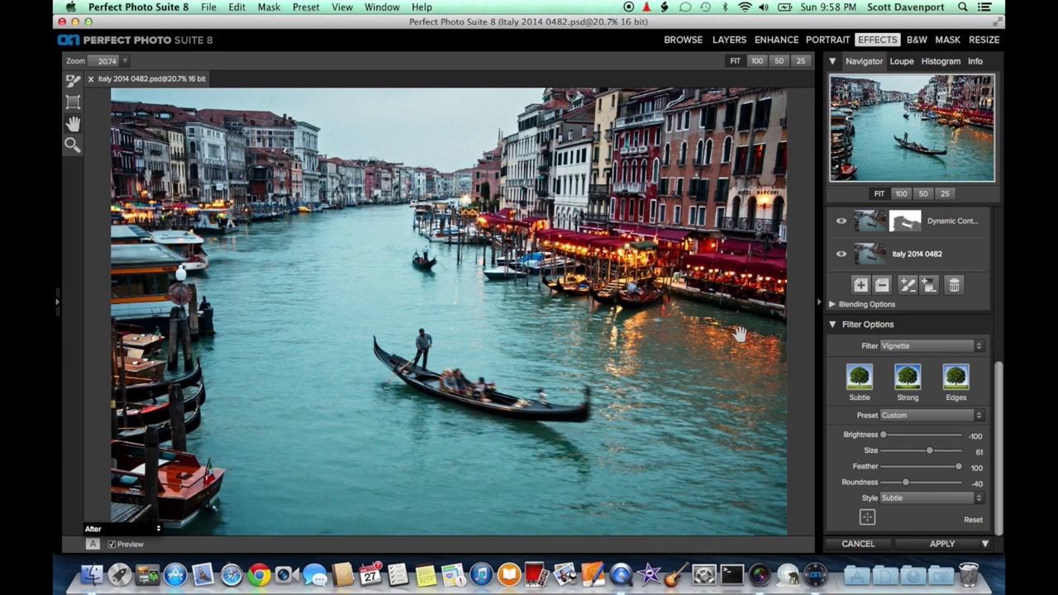
# Step: Apply the filter stack, erase a small spot near the bottom edge with Perfect Eraser, and save
pyautogui.click(937, 544)
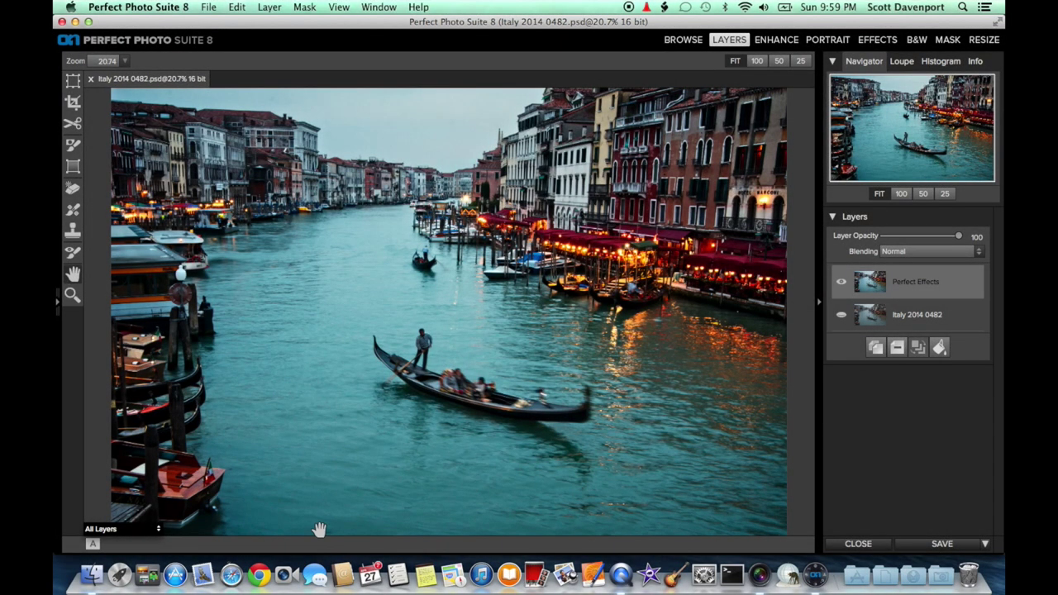
pyautogui.click(73, 188)
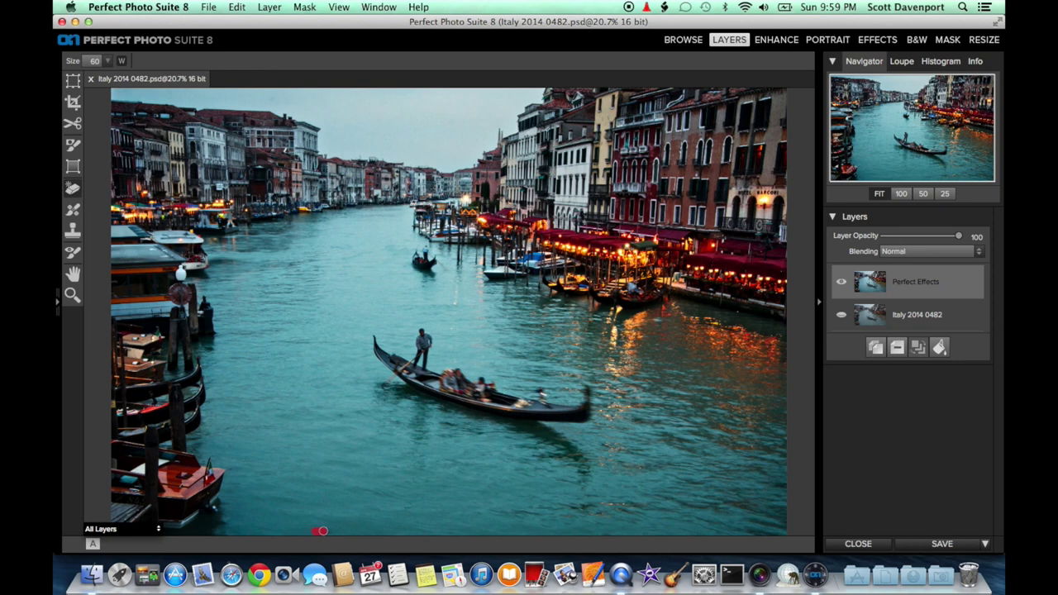
pyautogui.moveTo(328, 532); pyautogui.dragTo(332, 531)
pyautogui.click(916, 547)
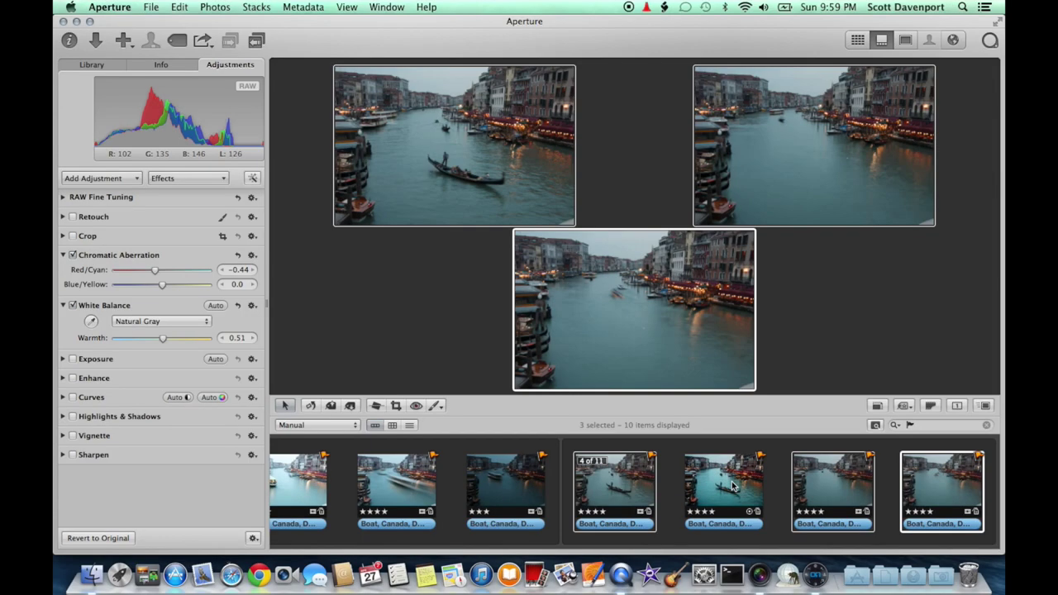
# Step: View the Grand Canal photo alone, flipping from the original to the edited version
pyautogui.click(733, 487)
pyautogui.press('Left')
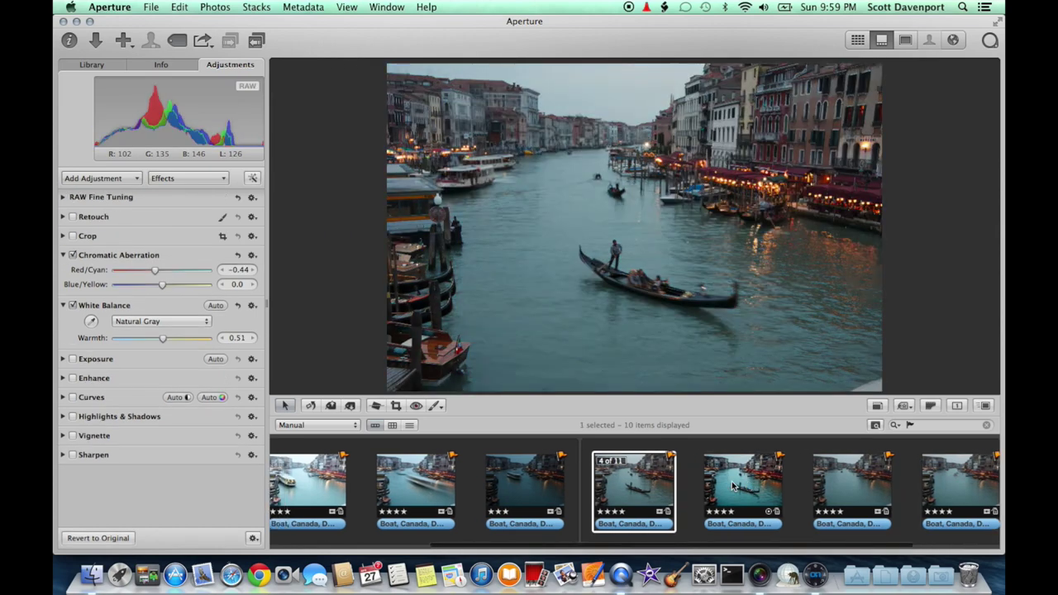
pyautogui.press('Right')
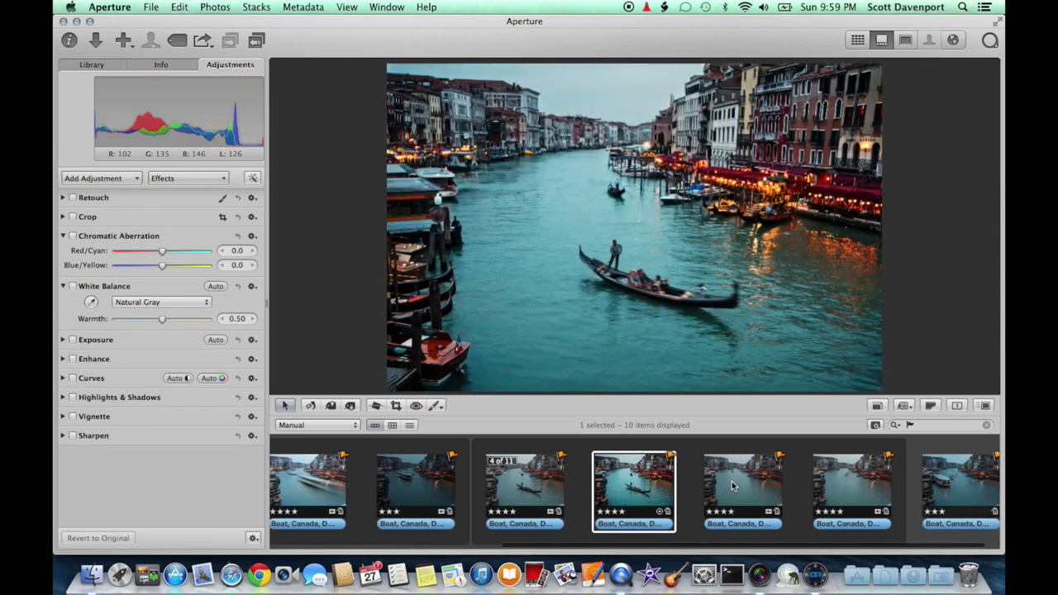